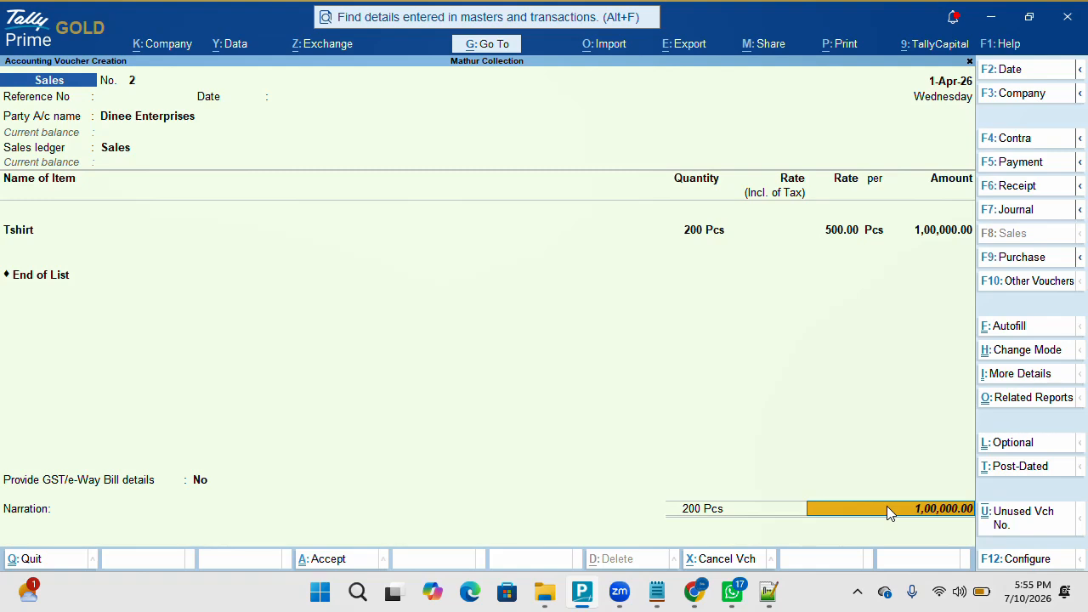
Step: View the sale's bill-wise details, then check the Dinee Enterprises ledger's setting for maintaining balances bill-by-bill
key("Return")
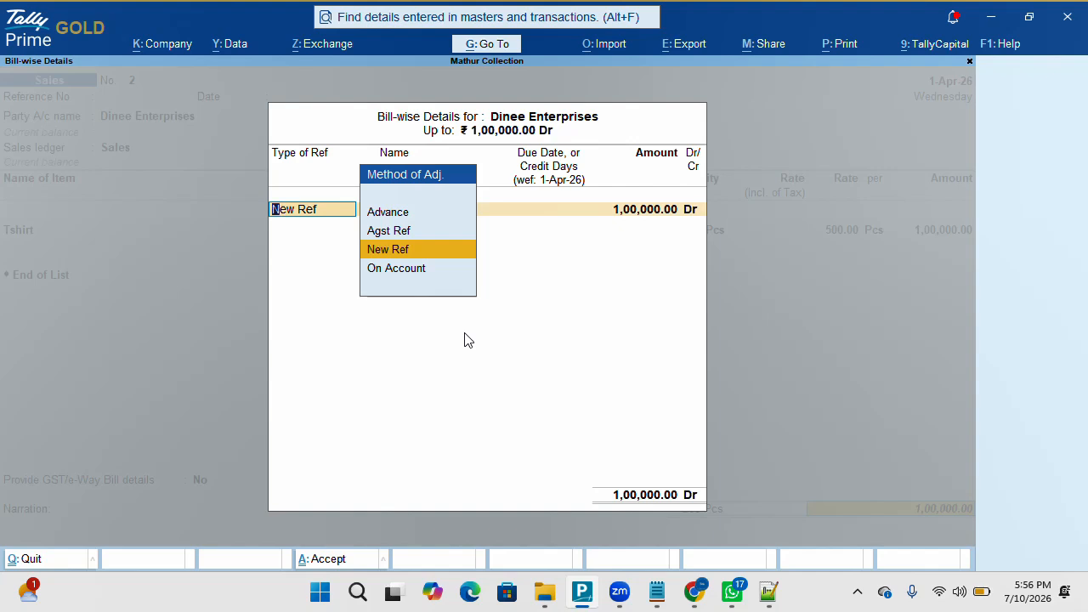
key("Escape")
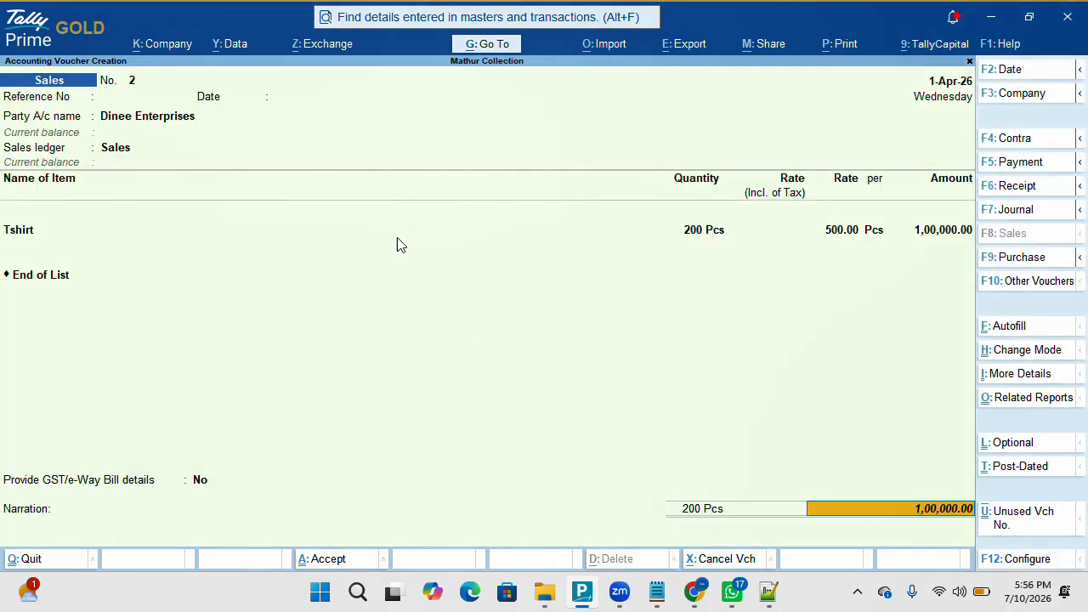
left_click(117, 124)
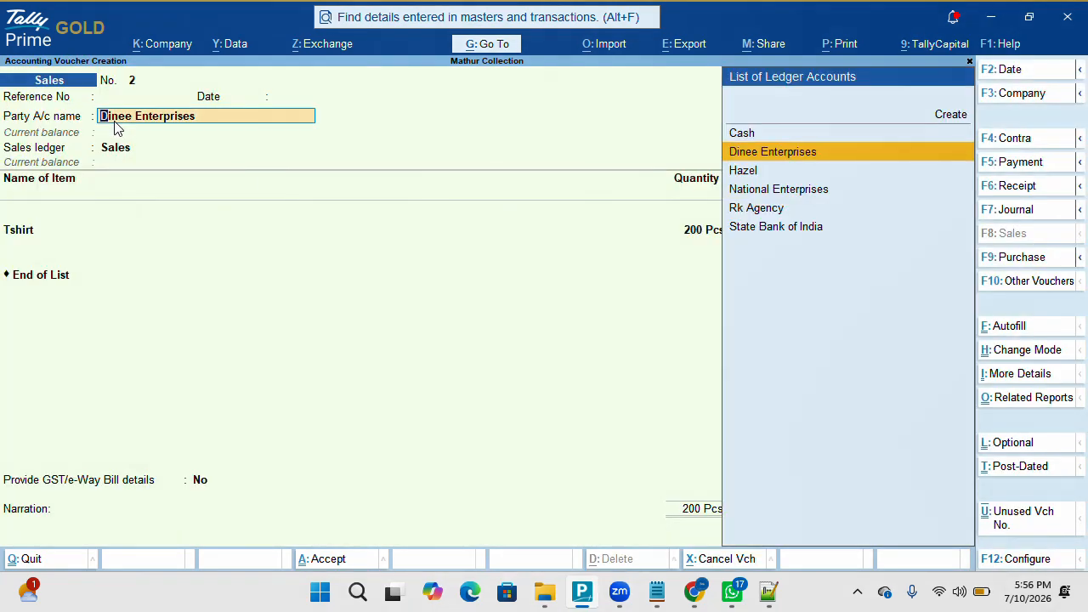
key("ctrl+Return")
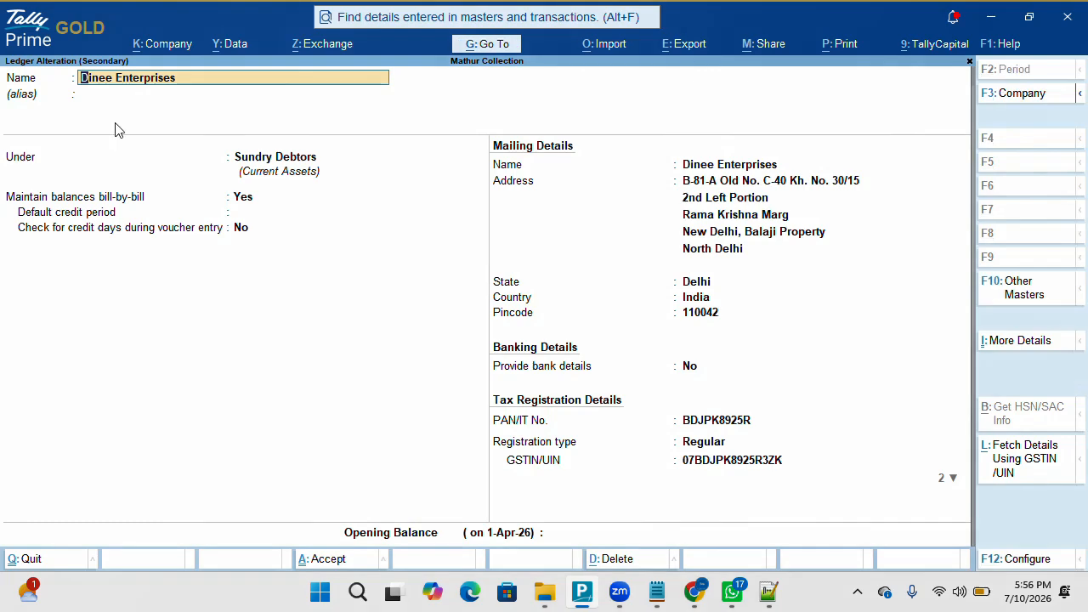
left_click(259, 204)
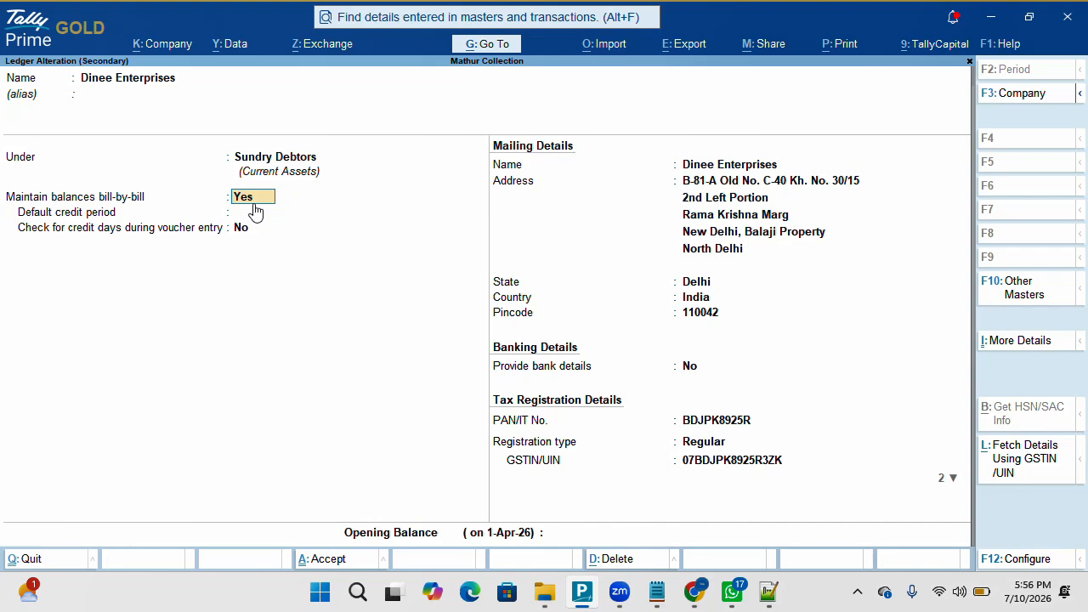
Step: Examine the bill-by-bill balance option in the ledger configuration for Dinee Enterprises
key("F12")
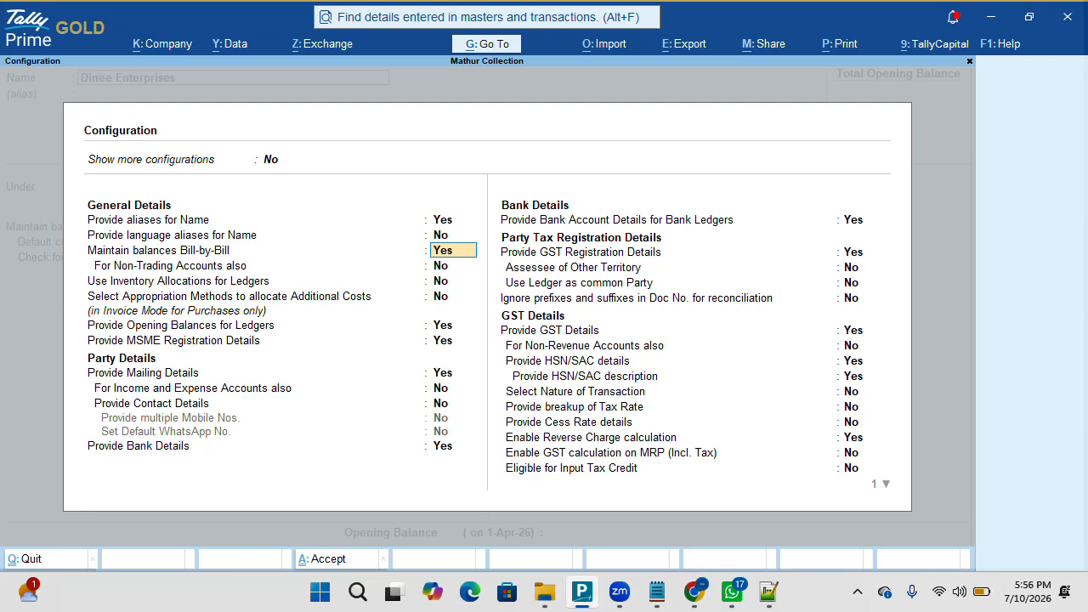
key("ctrl+a")
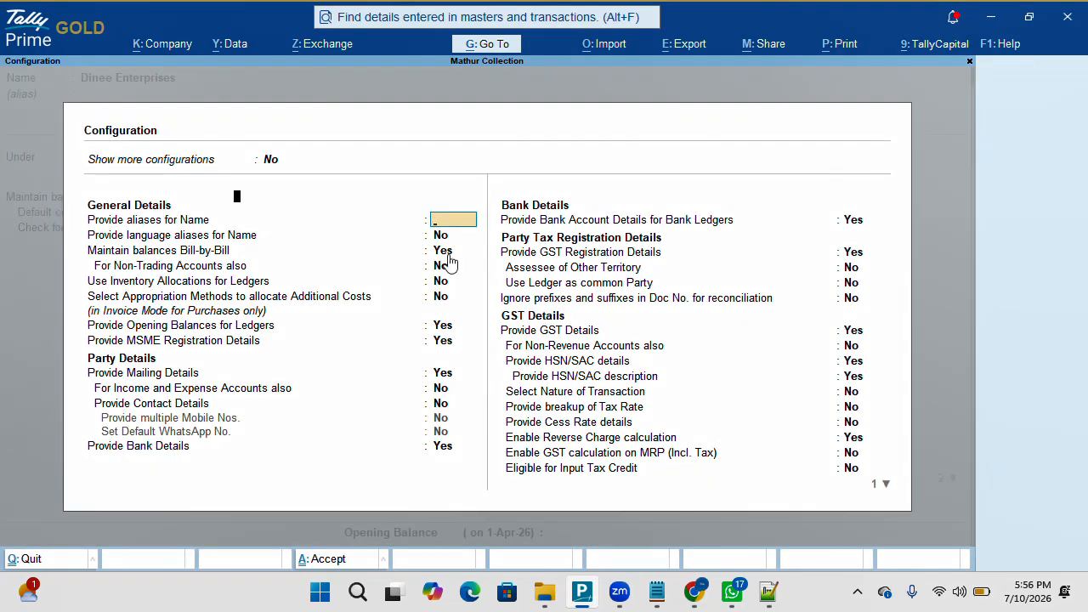
type("n")
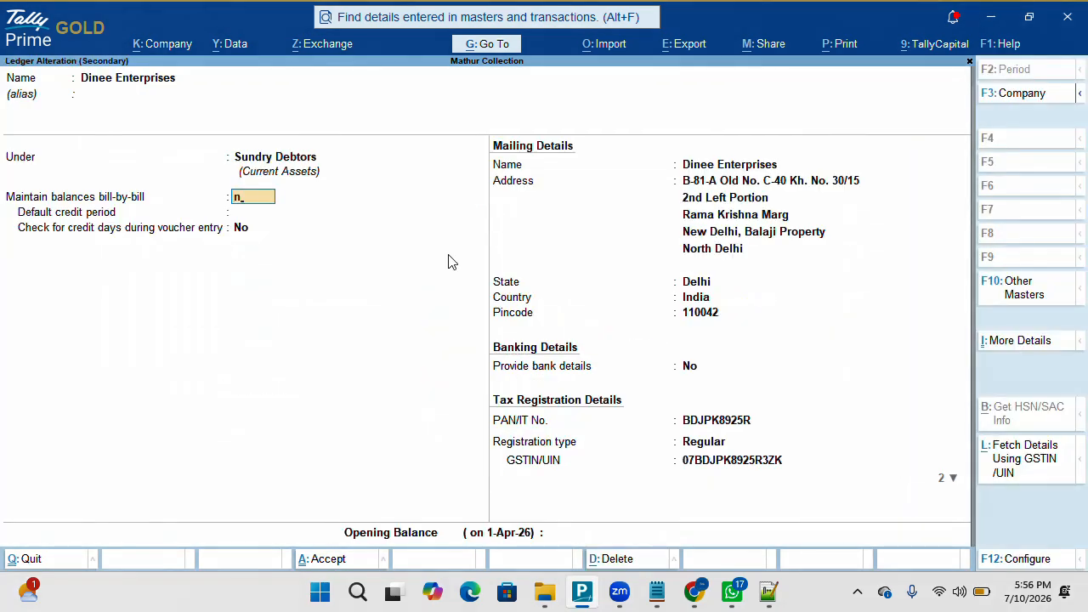
Step: Check the bill-wise entry option in Mathur Collection's company features, then accept the Dinee Enterprises ledger
key("F11")
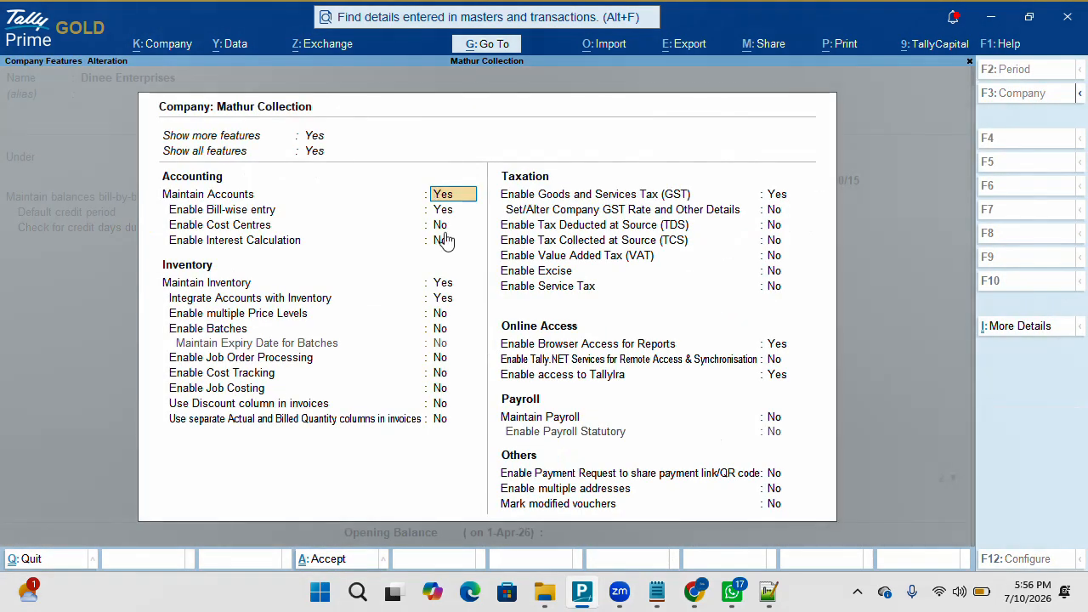
key("ctrl")
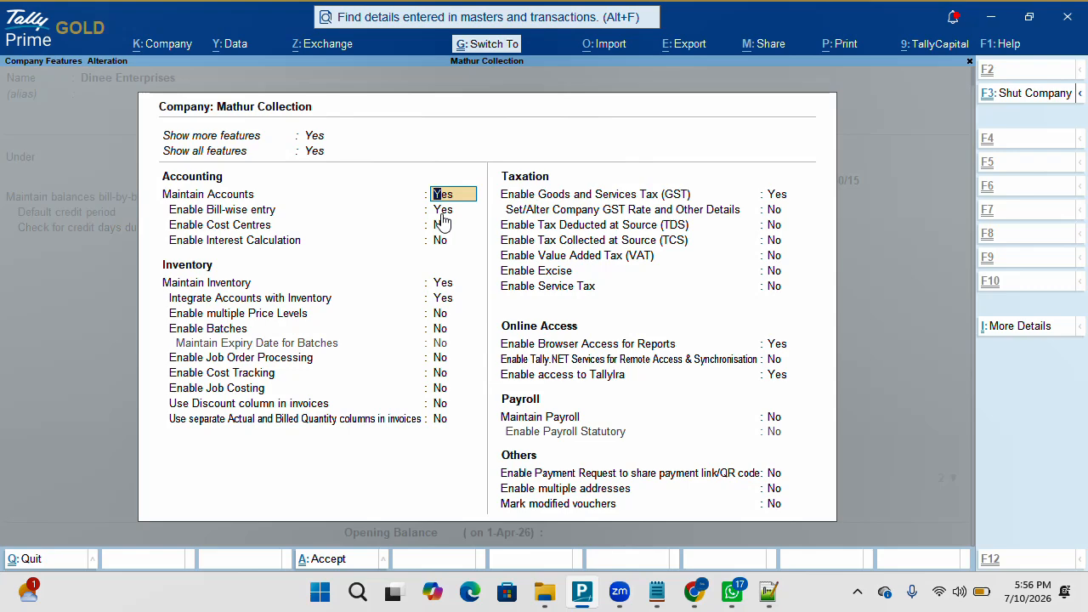
key("ctrl+a")
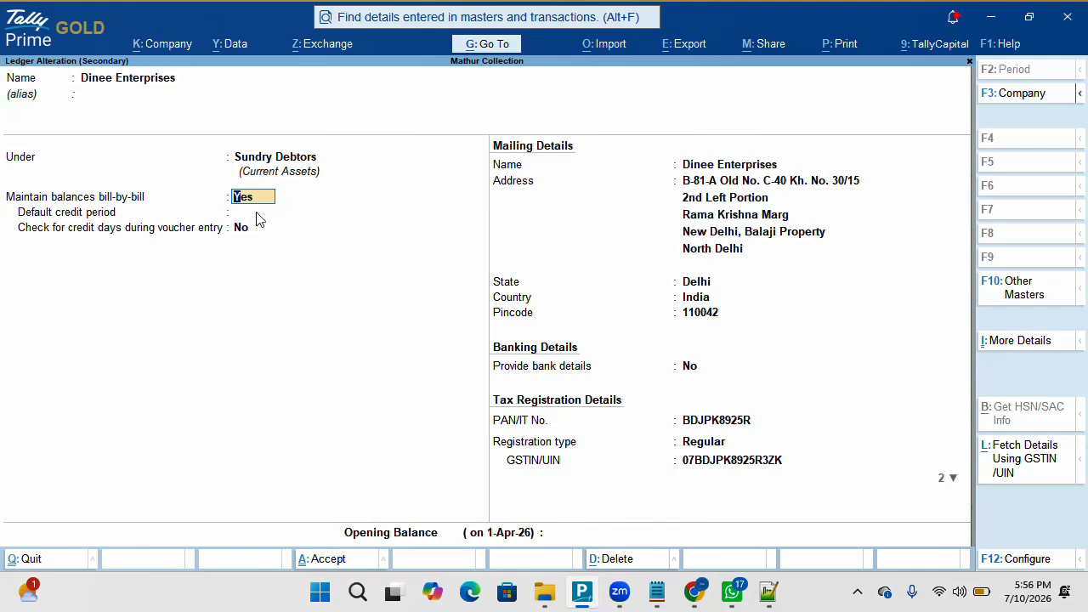
key("ctrl")
key("ctrl+a")
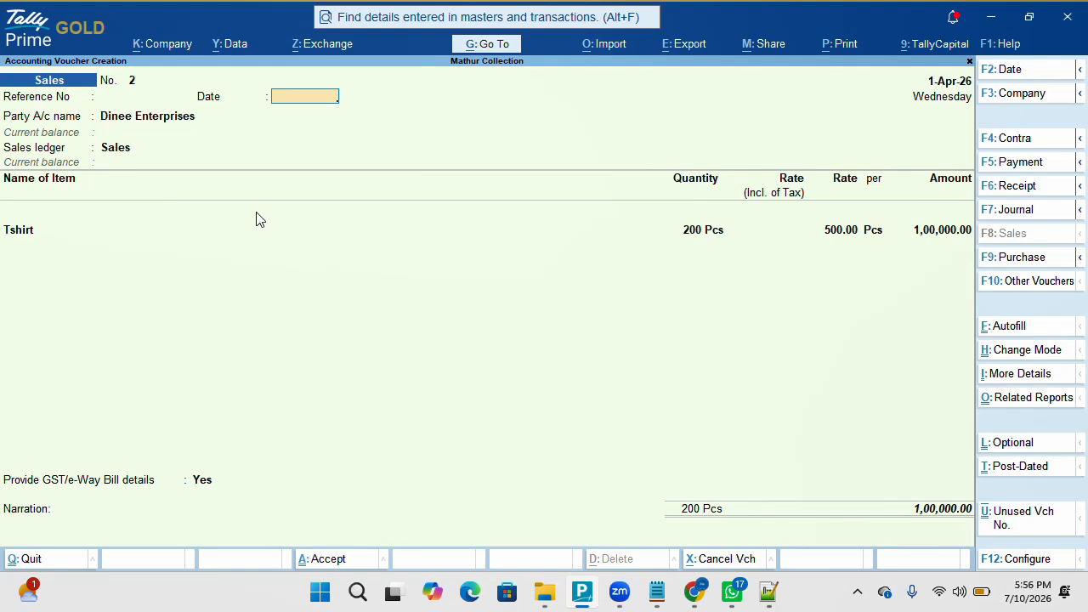
Step: Try to reopen the bill-wise details from the sales voucher's total amount
left_click(170, 93)
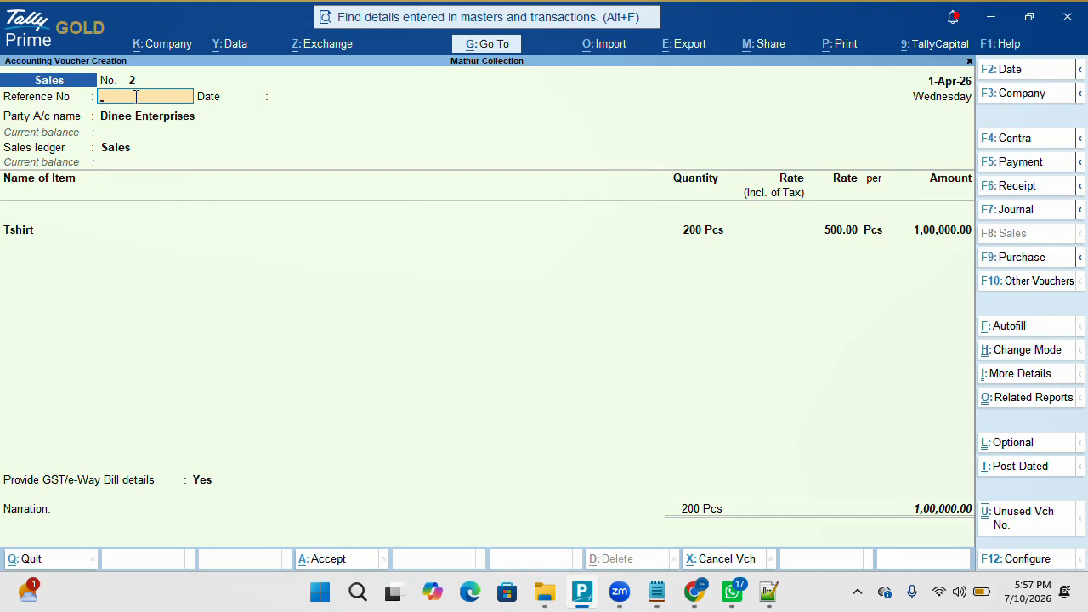
key("ctrl+a")
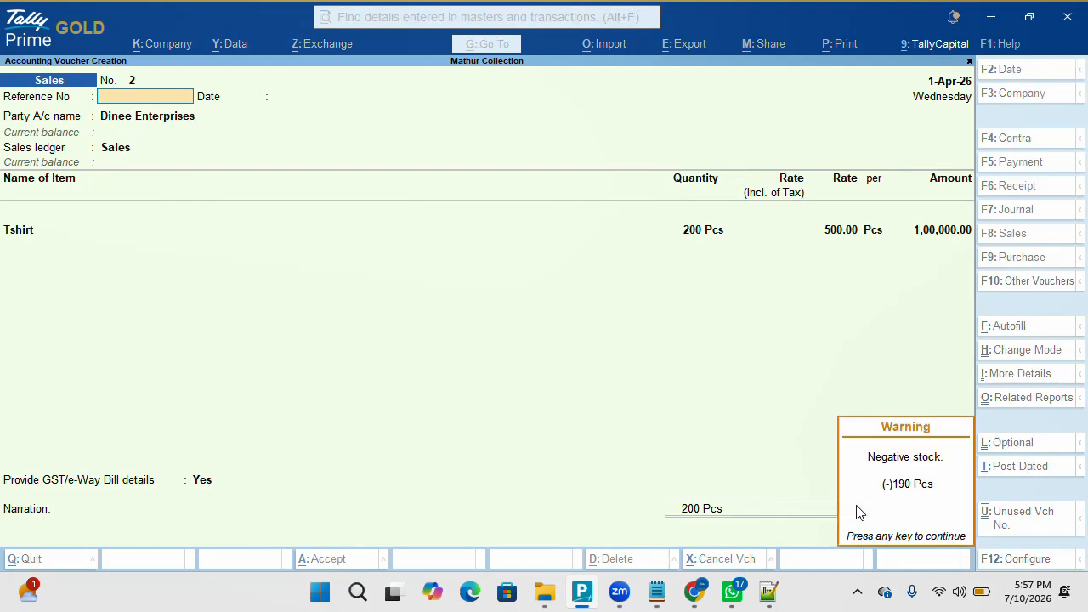
key("Return")
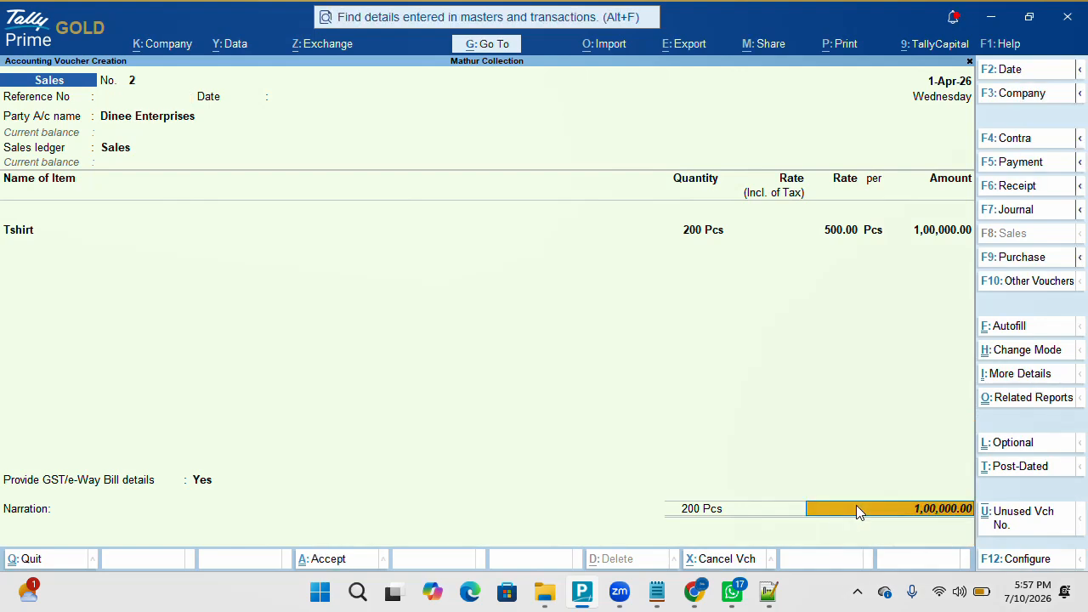
key("Return")
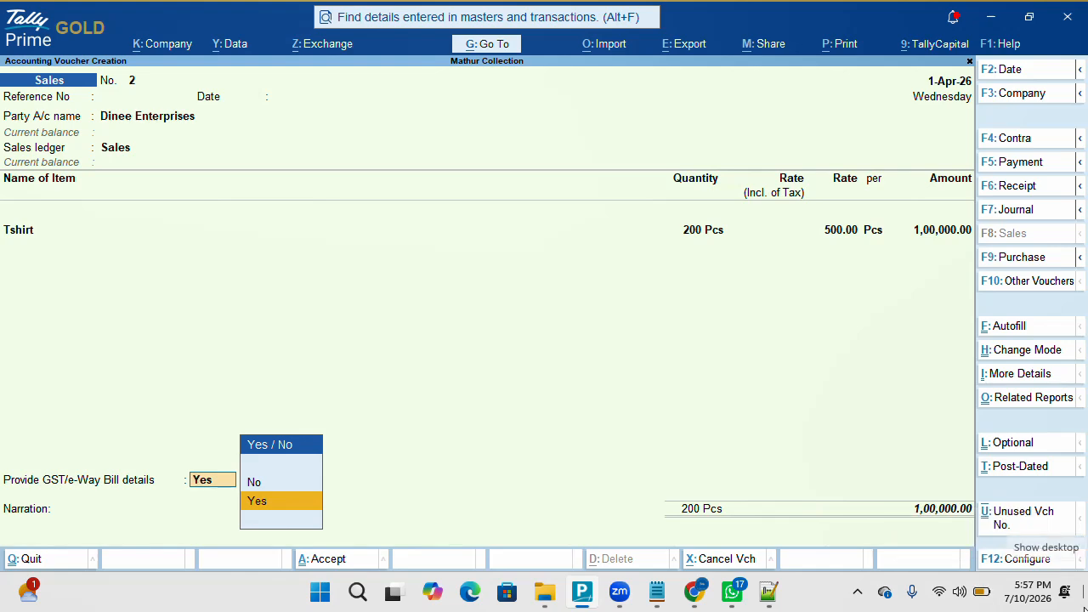
Step: Set the voucher configuration to use default bill-wise details for bill allocation
left_click(1036, 559)
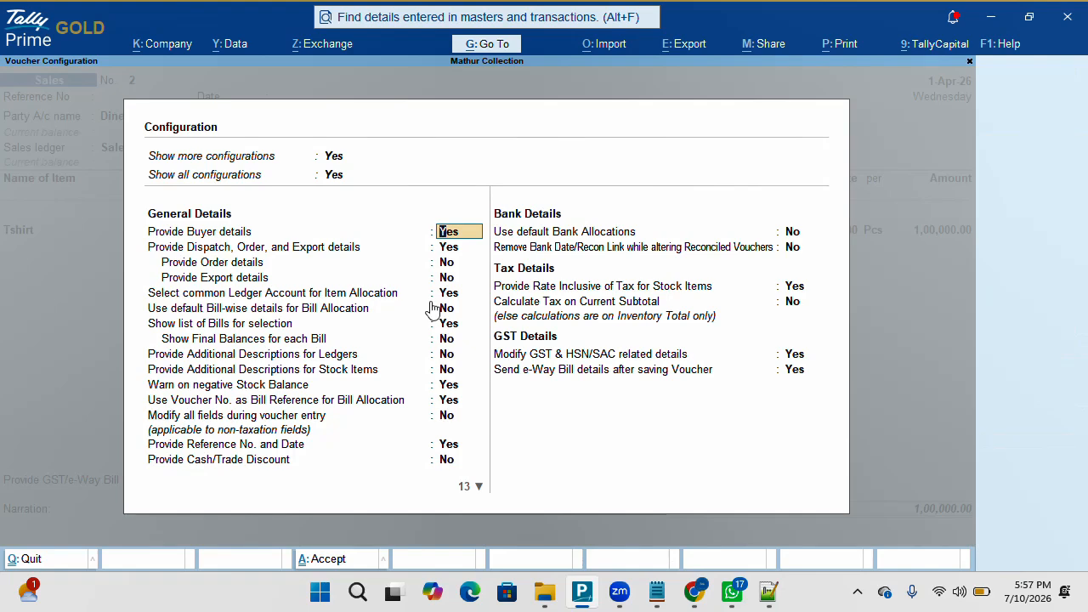
left_click(218, 311)
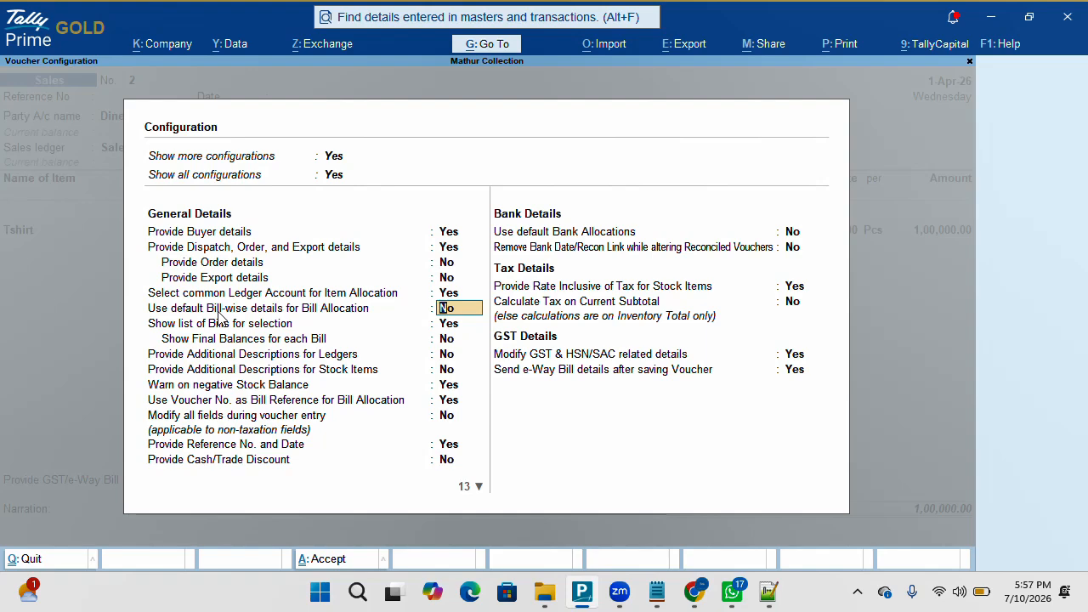
type("y")
key("Return")
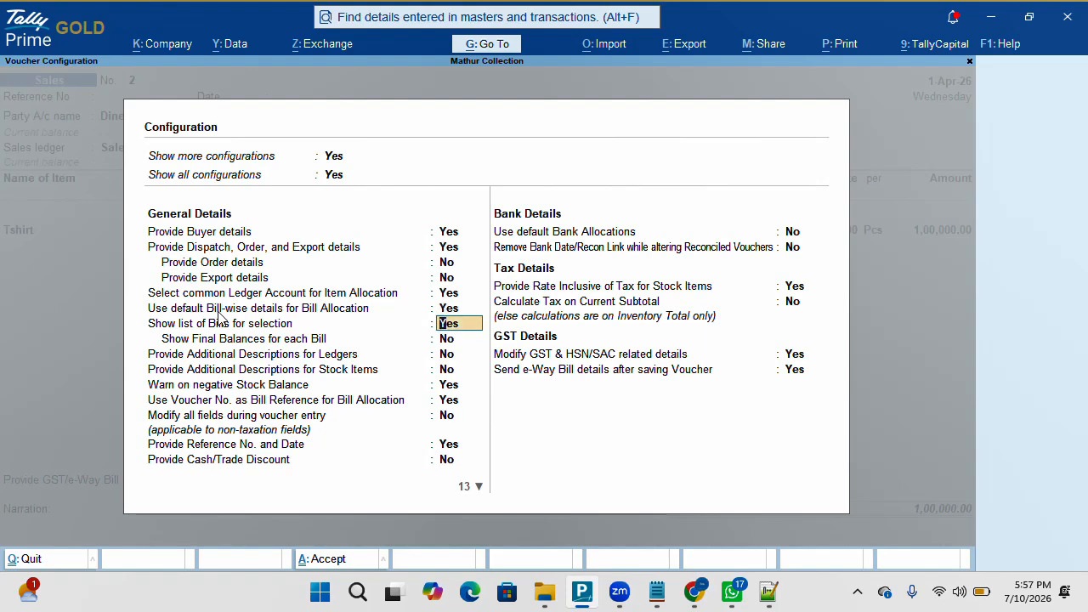
key("ctrl+a")
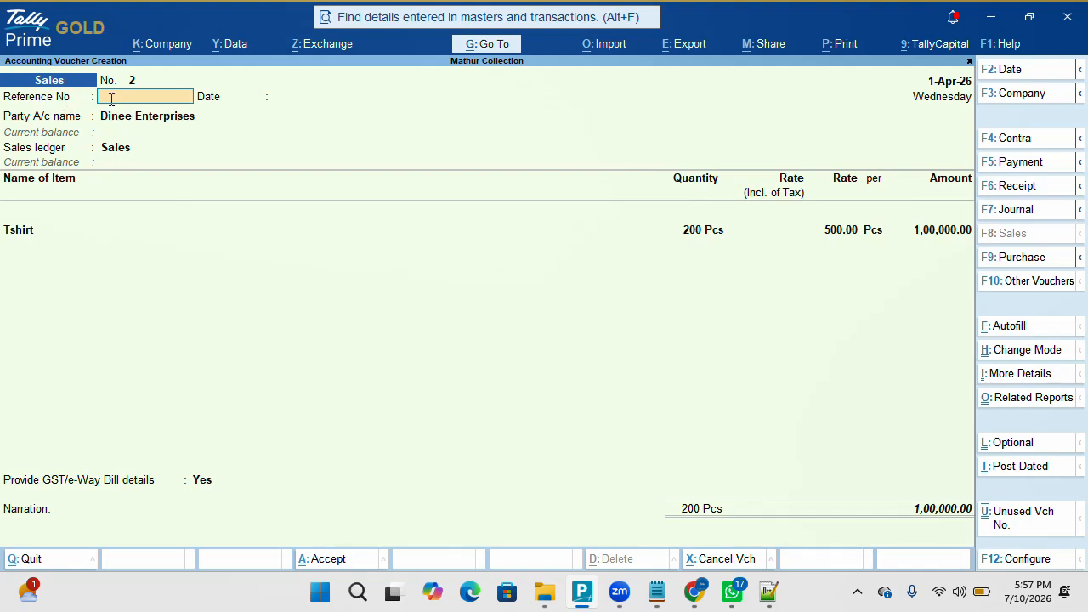
Step: Step through the sales voucher's total amount to test the default bill-wise allocation
left_click(856, 505)
left_click(856, 506)
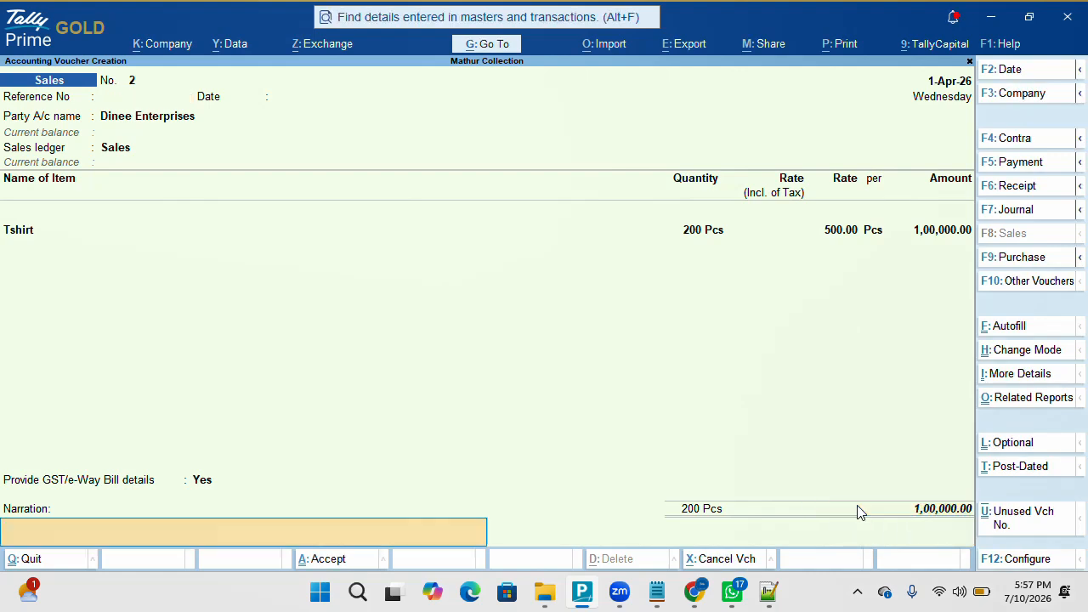
left_click(857, 508)
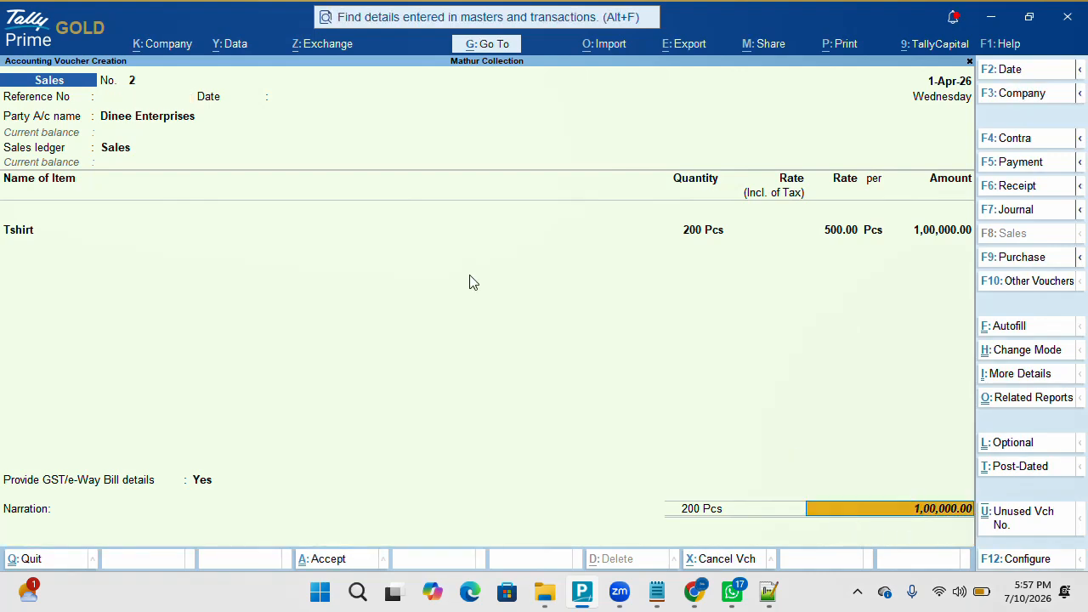
Step: Set Use default Bill-wise details for Bill Allocation to No in the voucher configuration
left_click(144, 102)
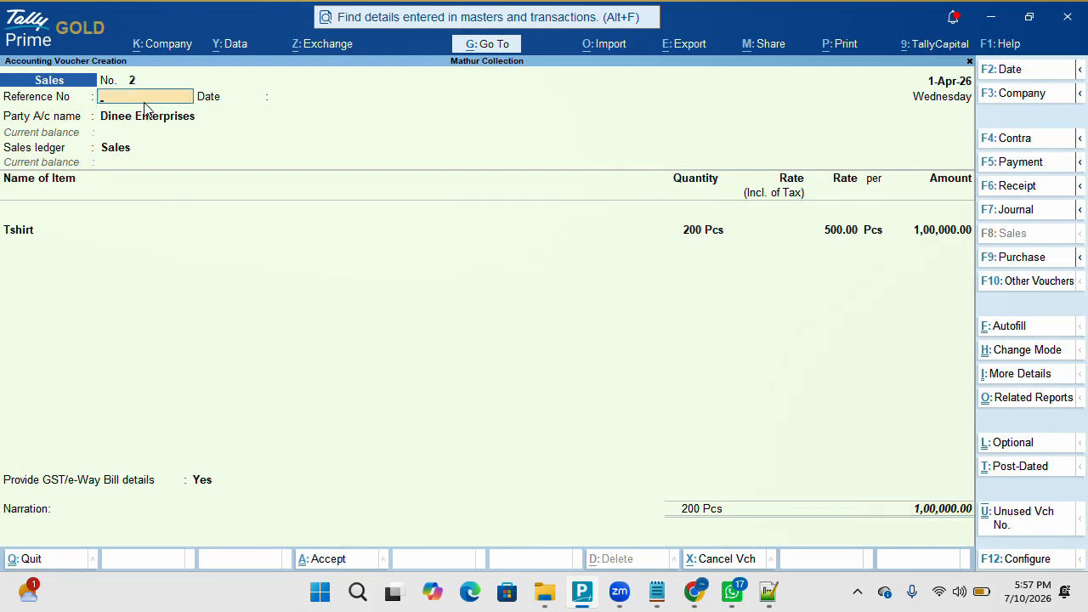
key("F12")
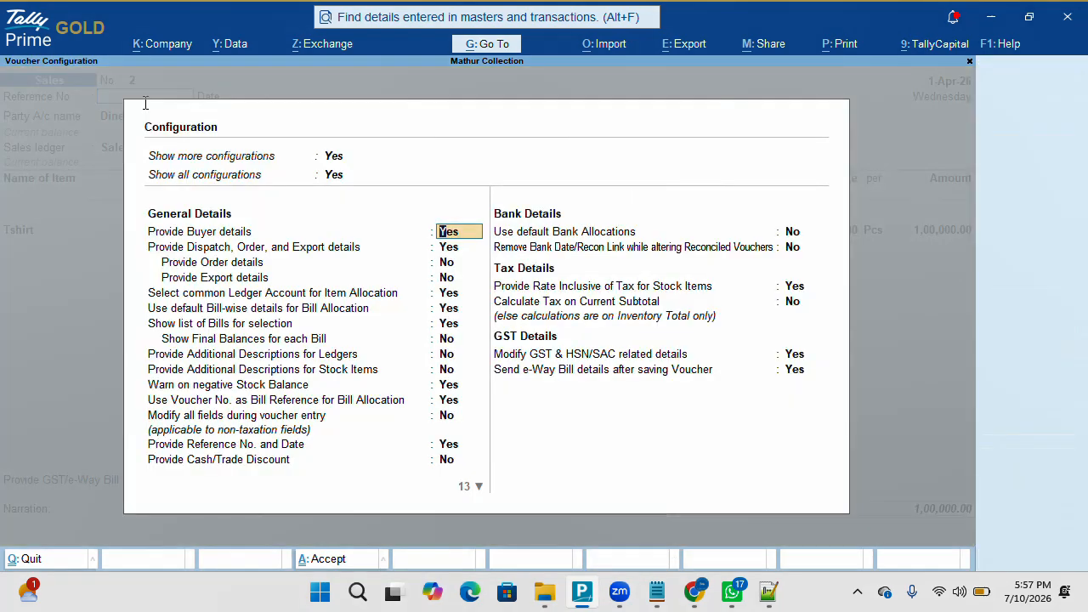
left_click(257, 309)
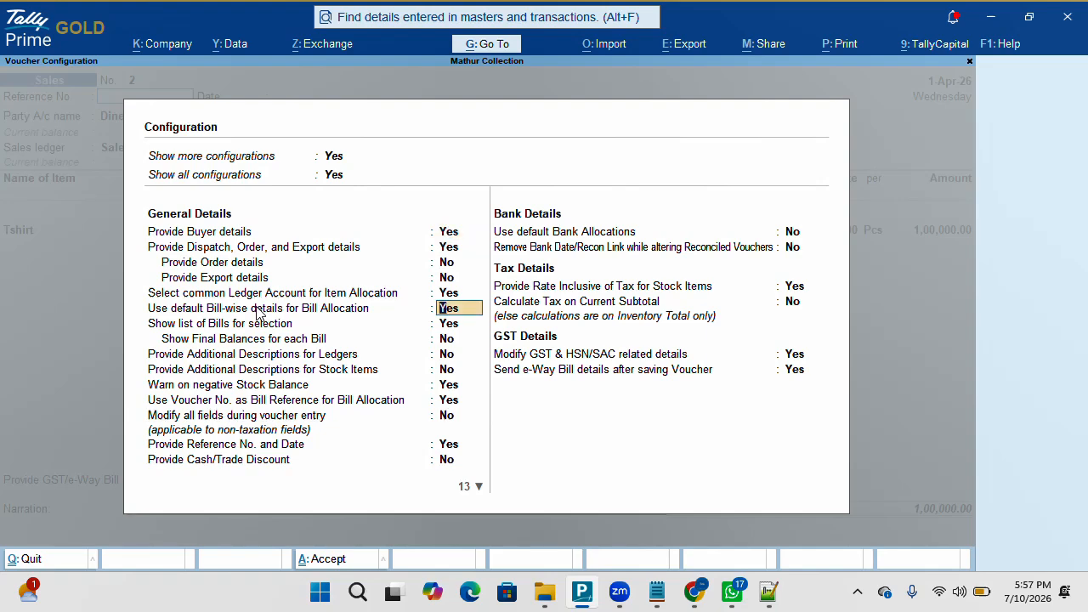
key("n")
key("Return")
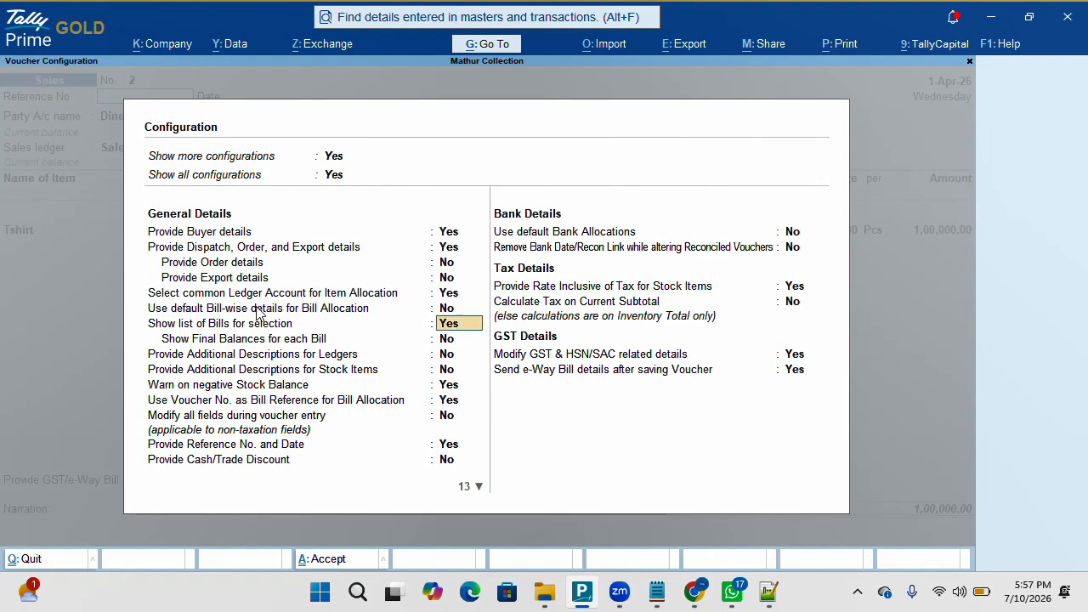
key("n")
key("ctrl+a")
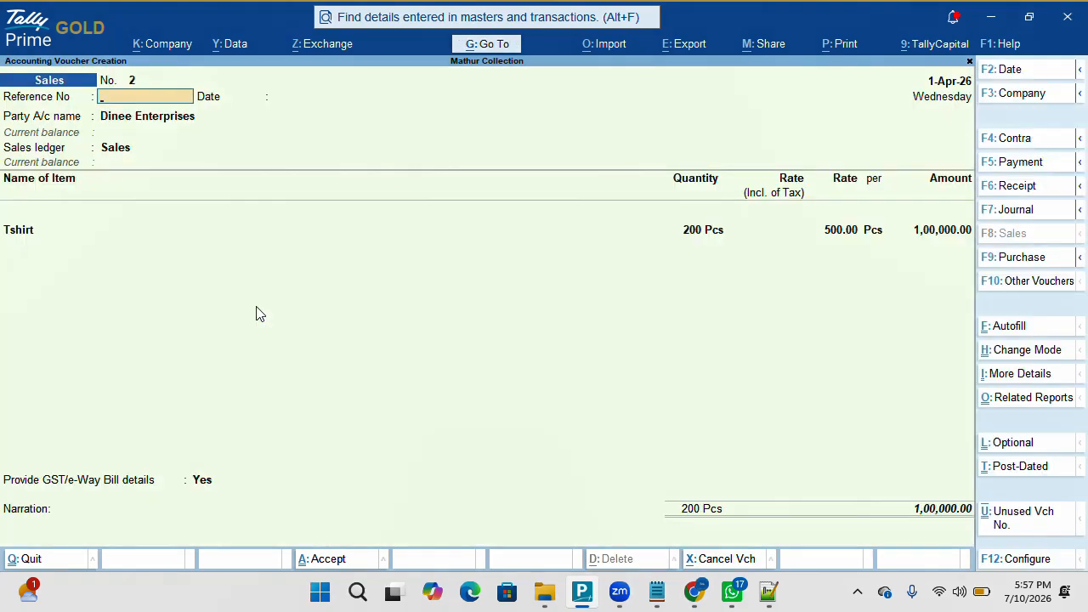
Step: Allocate the Dinee Enterprises sale to New Ref 2 and save the voucher without sending its details for e-Way Bill generation
left_click(912, 510)
key("Return")
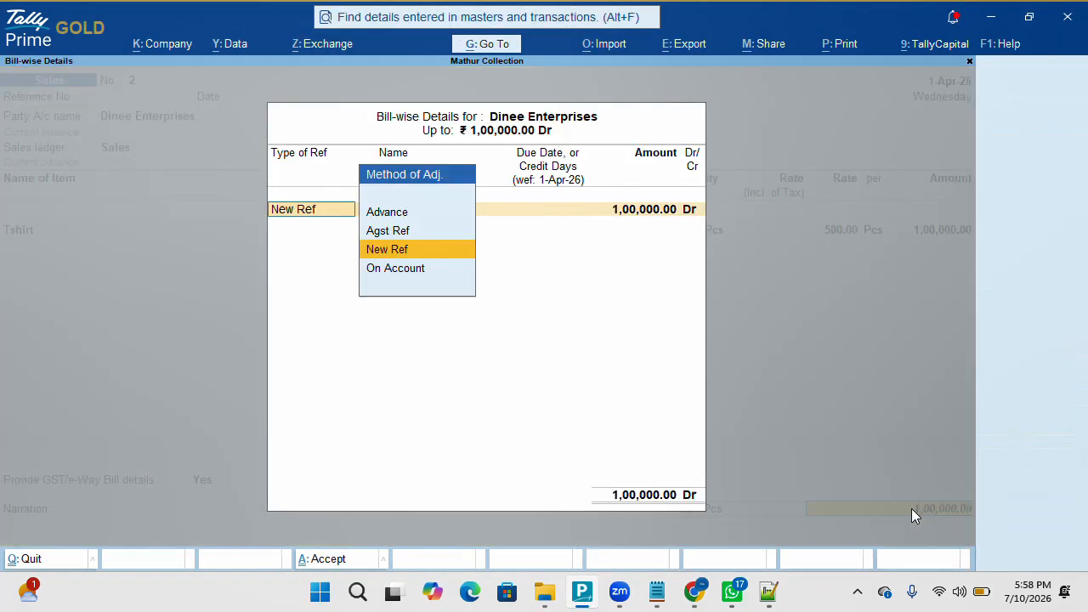
key("Return")
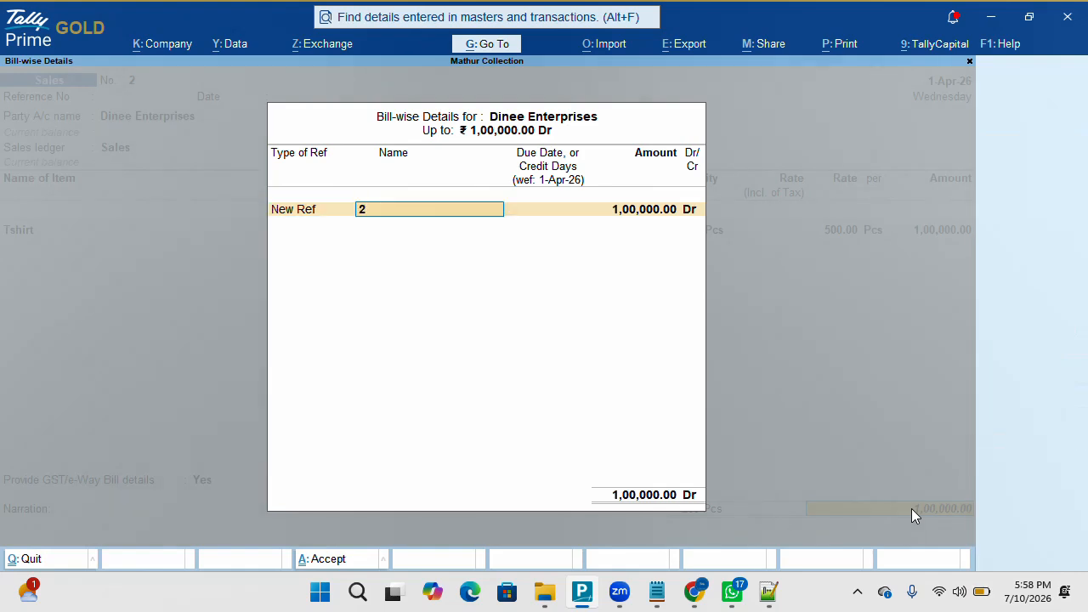
key("Return")
key("Return")
key("Return")
key("Return")
key("Return")
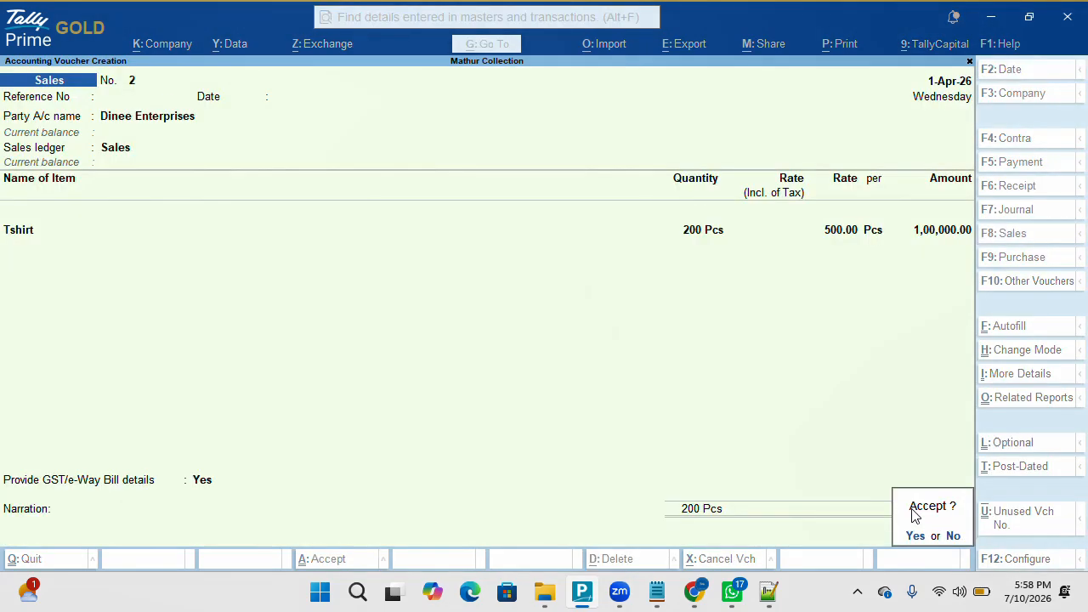
key("Return")
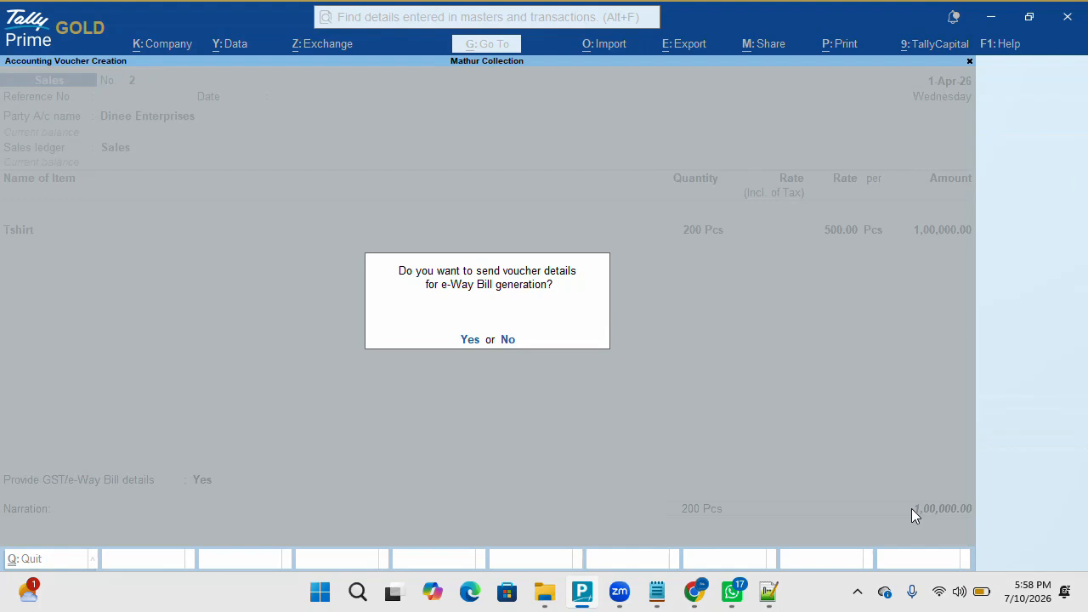
key("n")
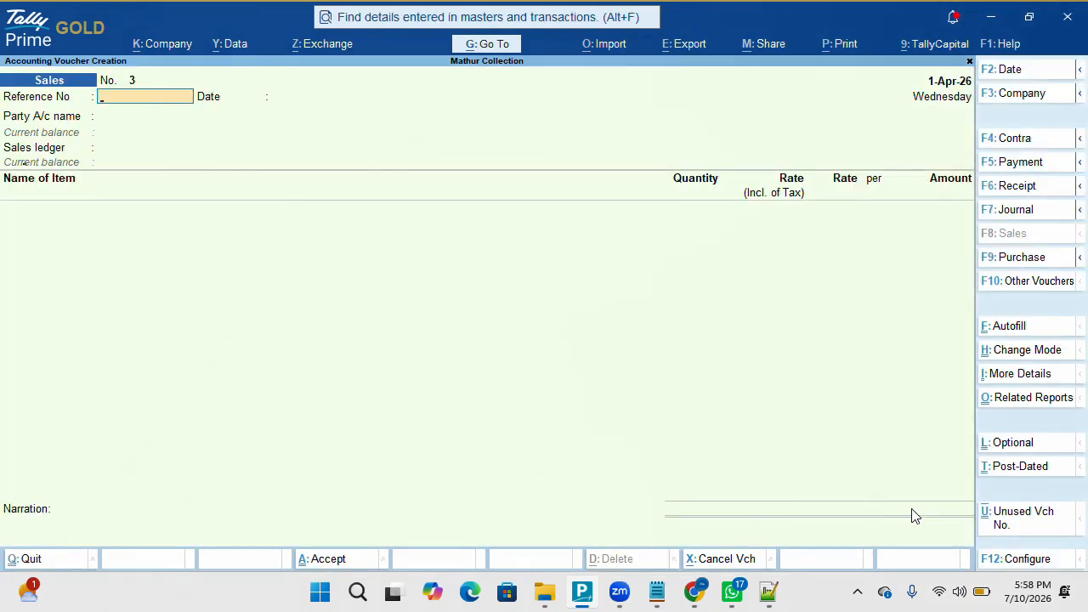
Step: Start a receipt voucher and credit the Dinee Enterprises ledger
key("F6")
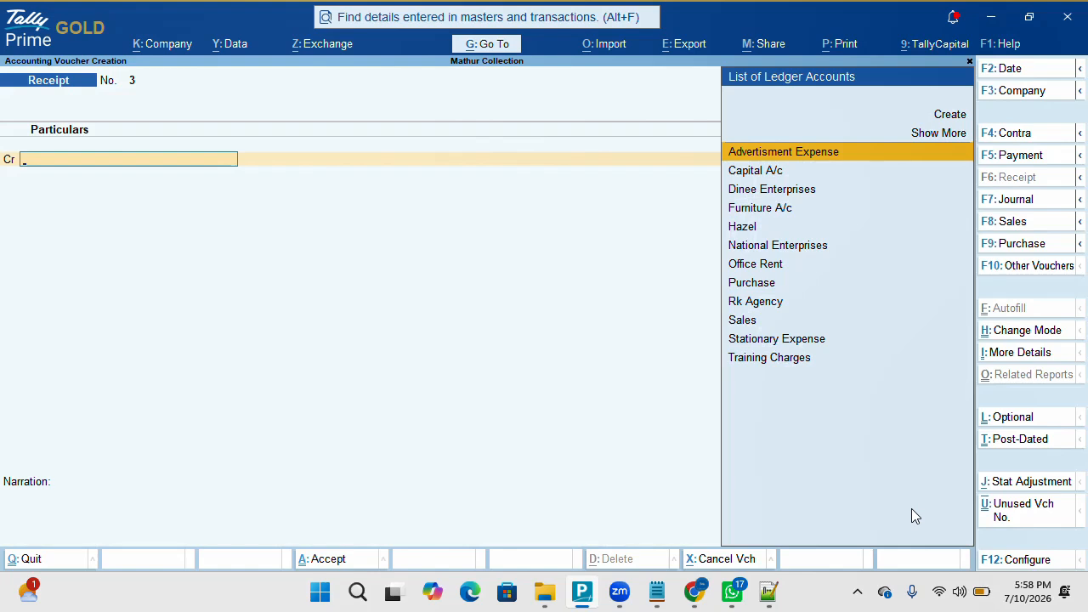
key("Down")
key("Down")
key("Down")
key("Down")
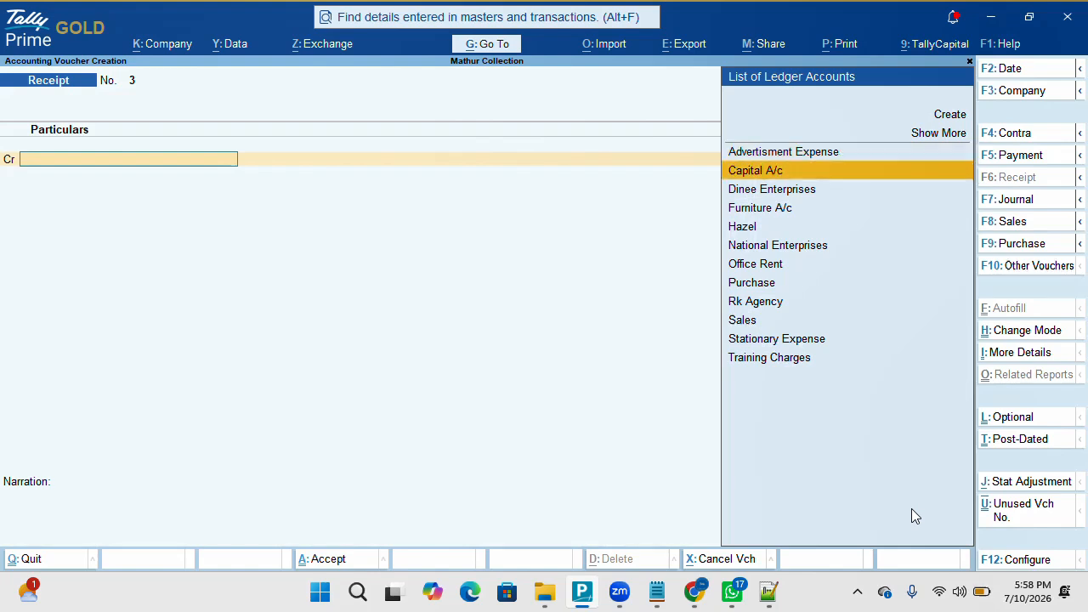
key("Up")
key("Up")
key("Return")
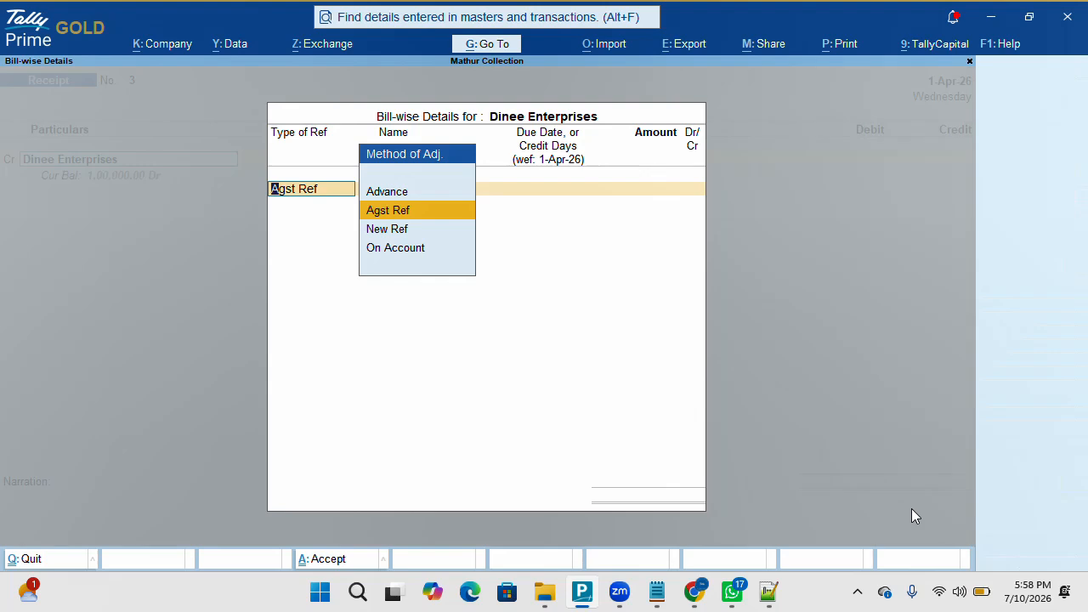
Step: Allocate 30,000 of the Dinee Enterprises receipt against pending bill 2 using Agst Ref
key("Return")
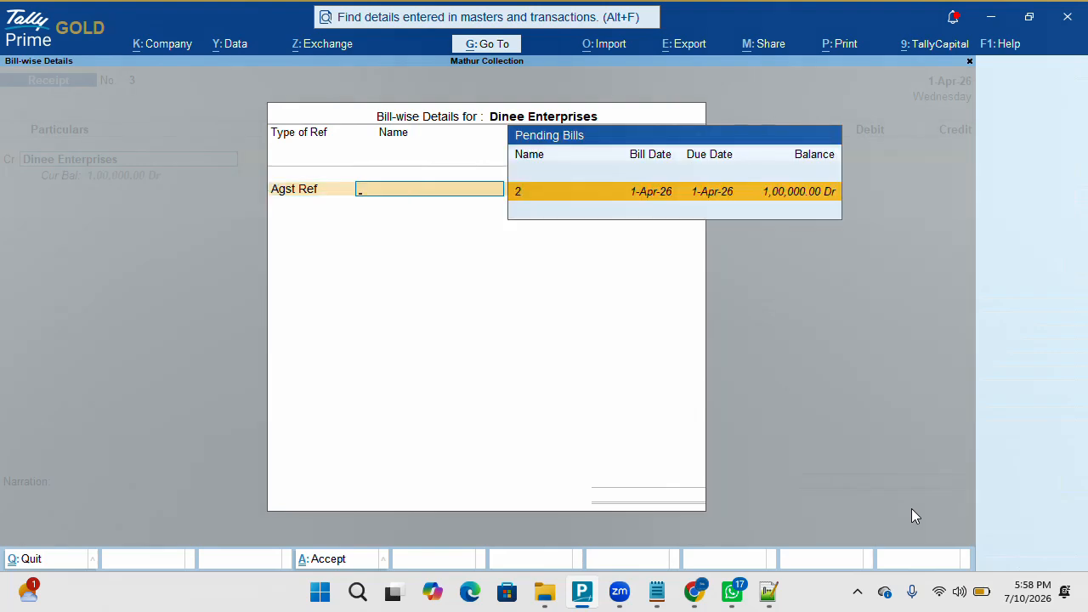
key("Return")
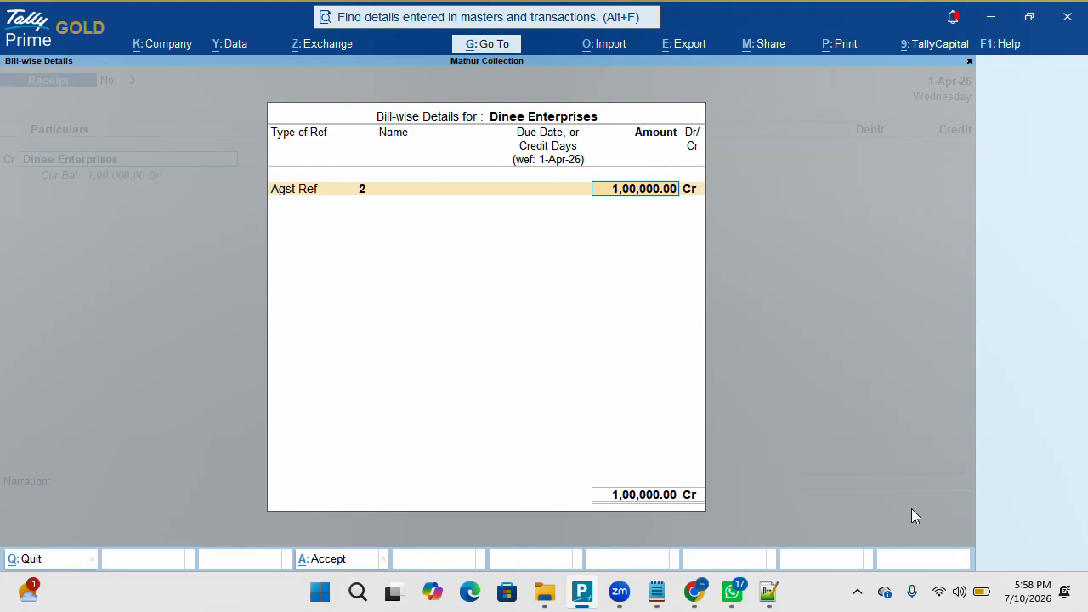
type("30,000")
key("Return")
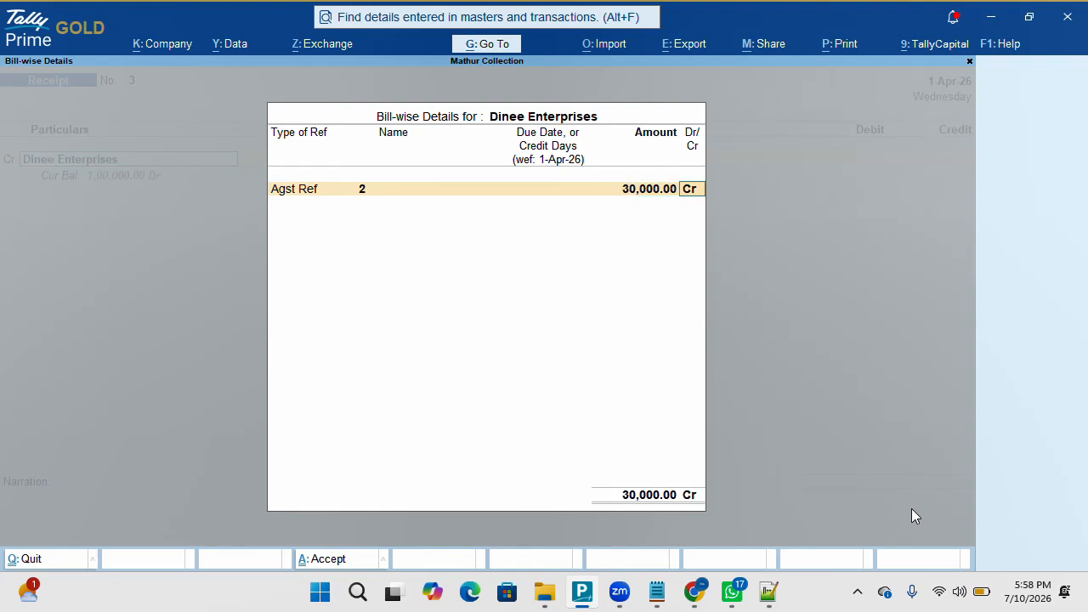
Step: Return to the reference type and examine the available adjustment methods, including On Account
key("BackSpace")
key("BackSpace")
key("BackSpace")
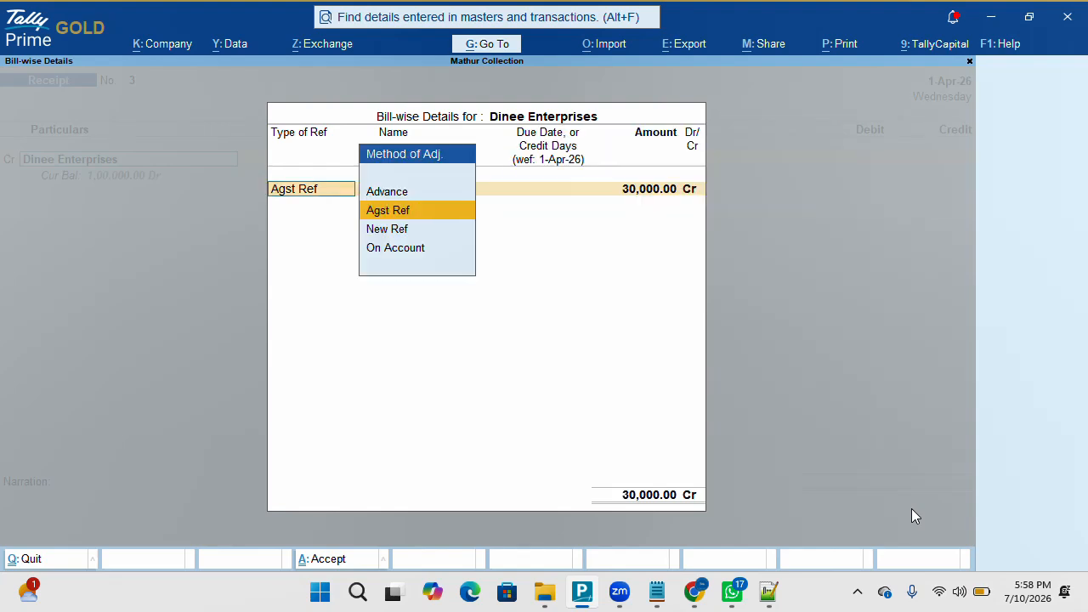
key("Down")
key("Down")
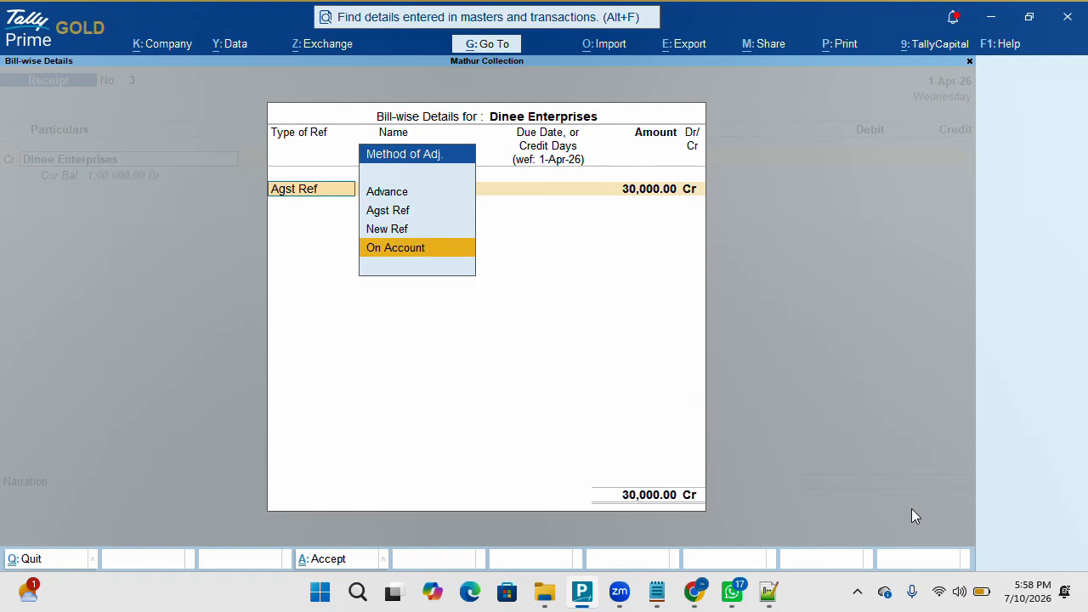
key("Up")
key("Up")
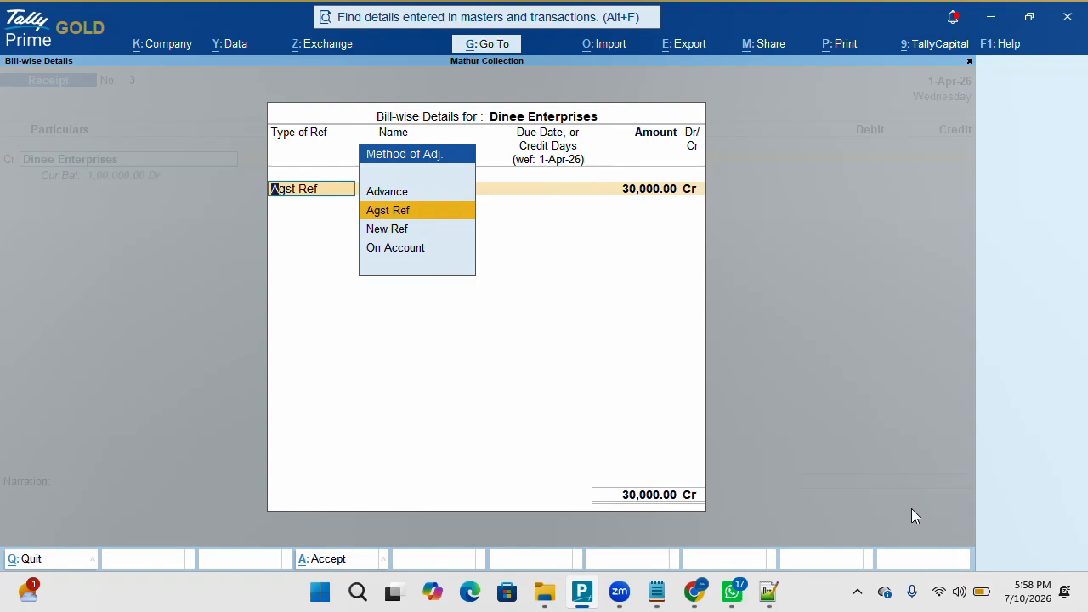
Step: Keep the Agst Ref allocation to bill 2, debit Cash with 30,000, and save the receipt voucher
key("Return")
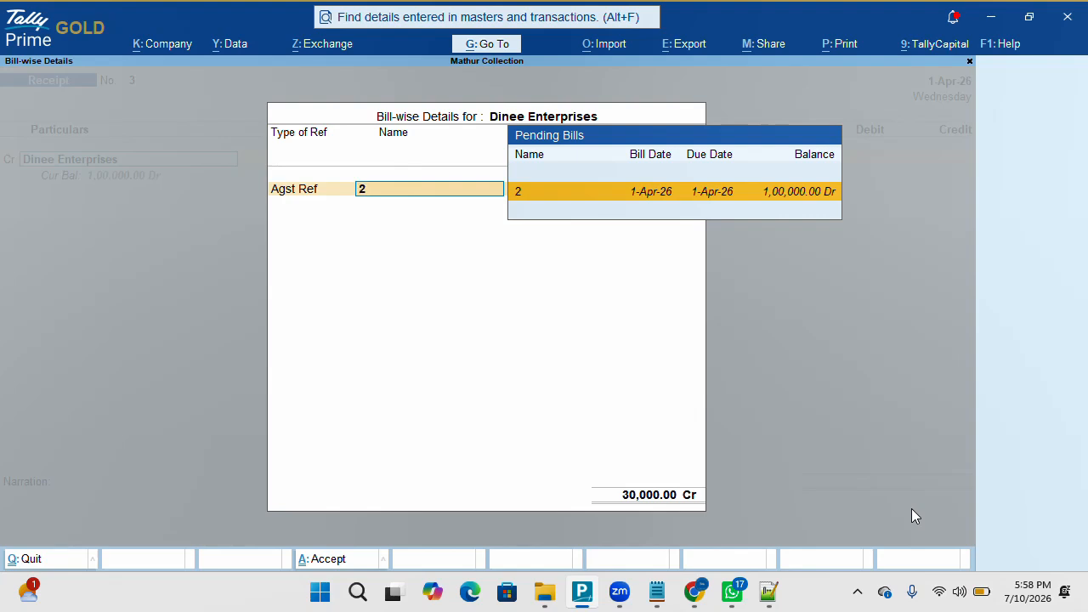
key("Return")
key("Return")
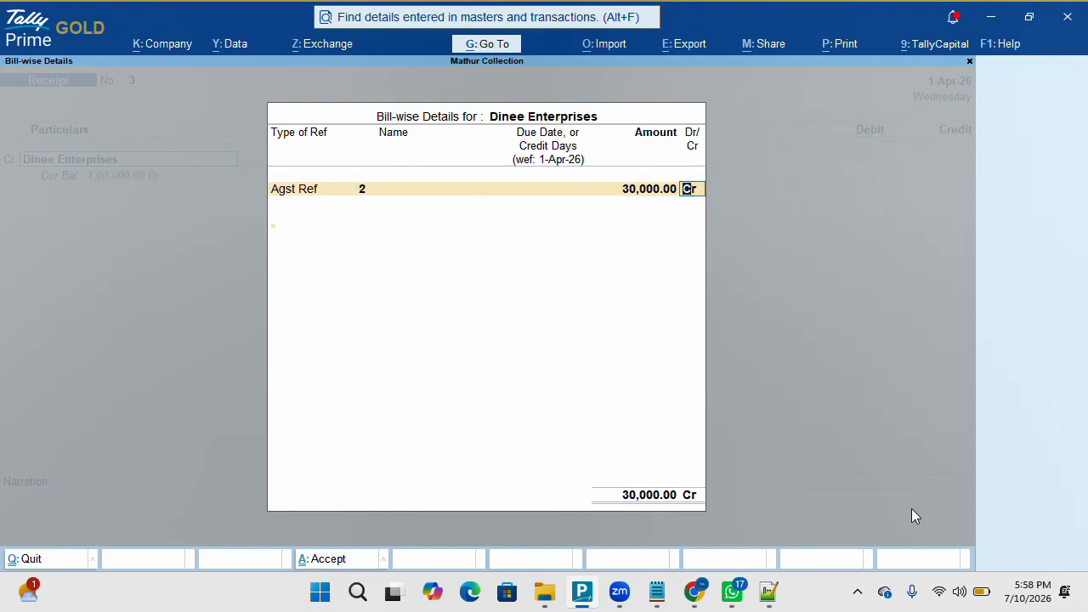
key("Return")
key("Return")
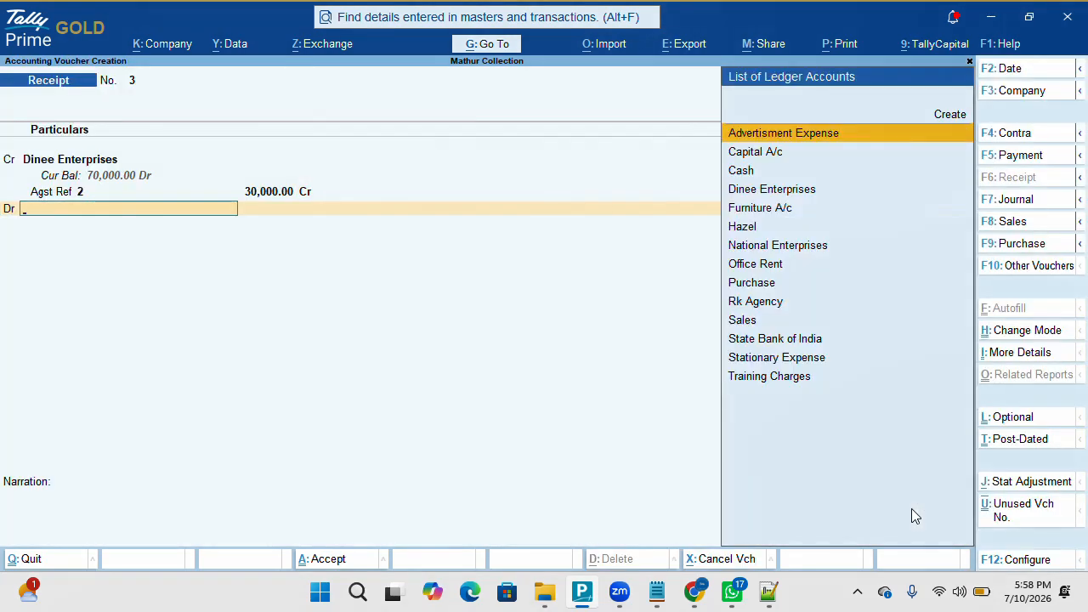
key("Down")
key("Down")
key("Return")
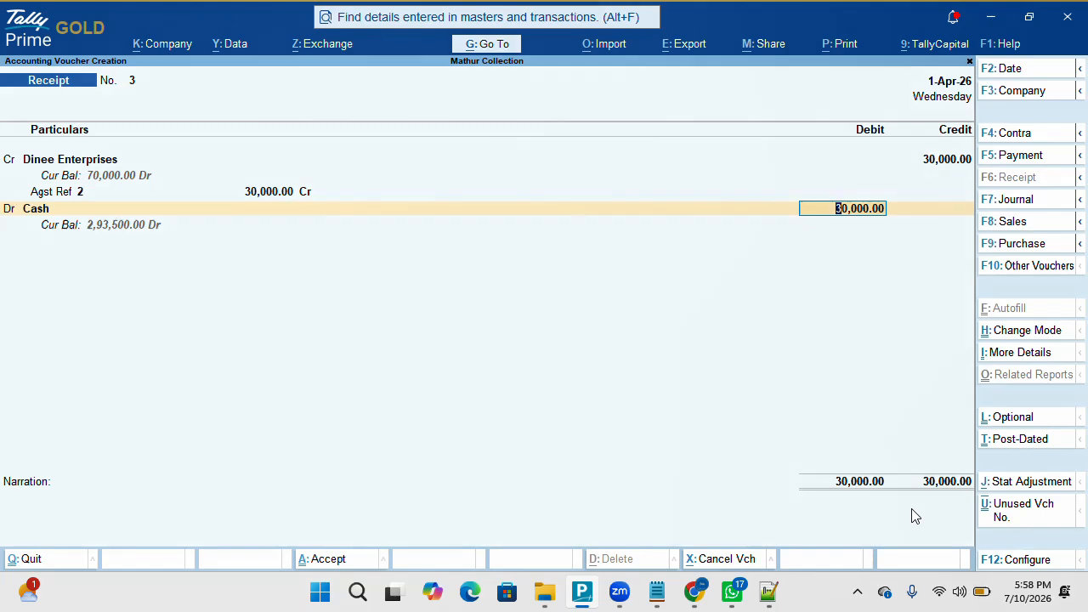
key("Return")
key("Return")
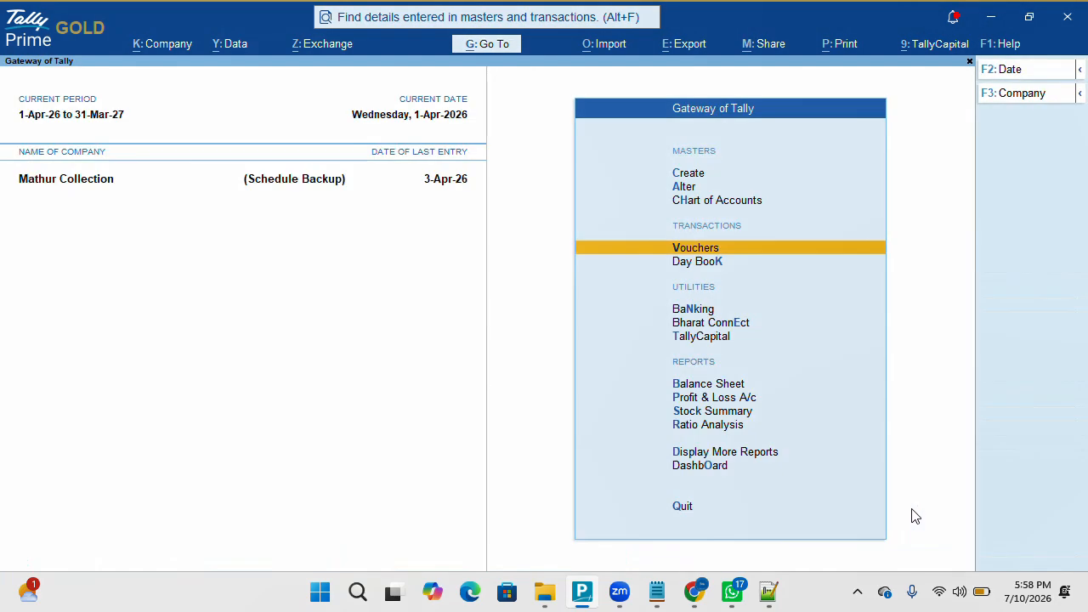
Step: Open the Account Books reports from the additional reports
key("d")
key("Down")
key("Down")
key("Down")
key("Return")
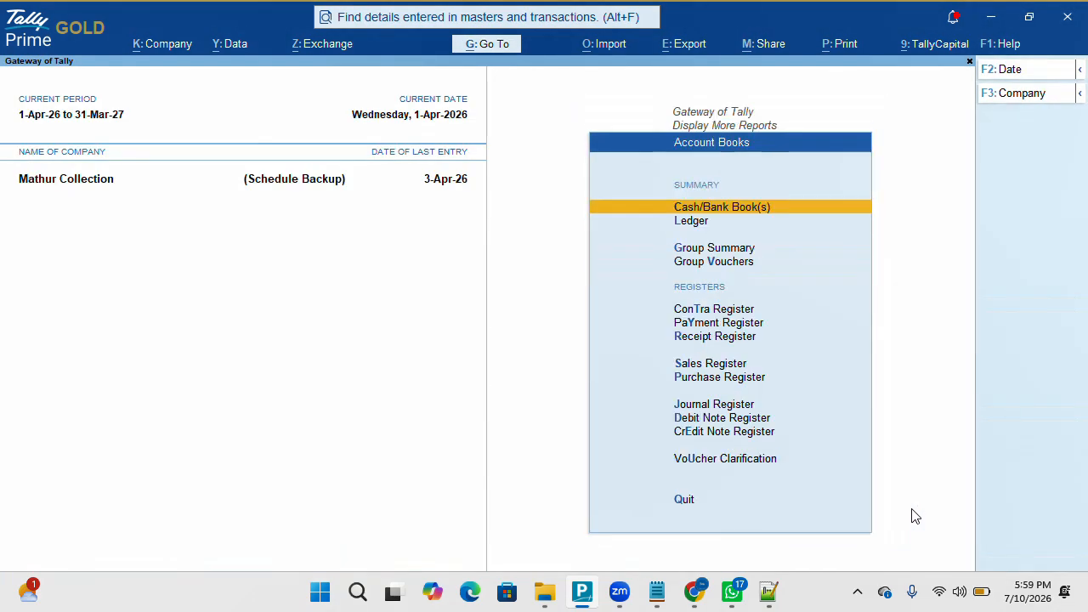
Step: View the ledger vouchers of Dinee Enterprises and return to the additional reports
key("Down")
key("Return")
key("Down")
key("Down")
key("Down")
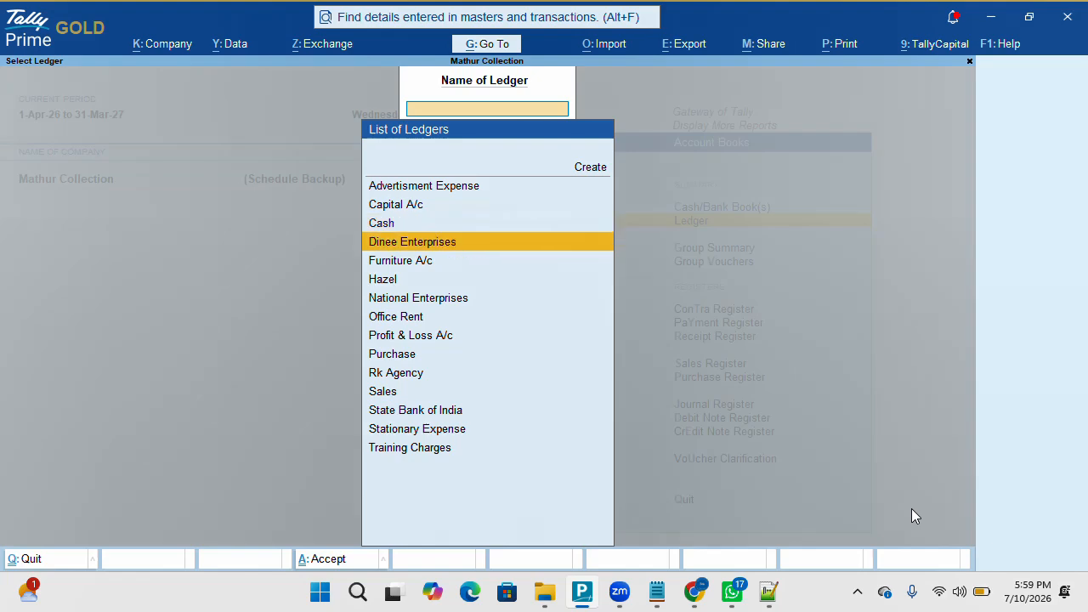
key("Return")
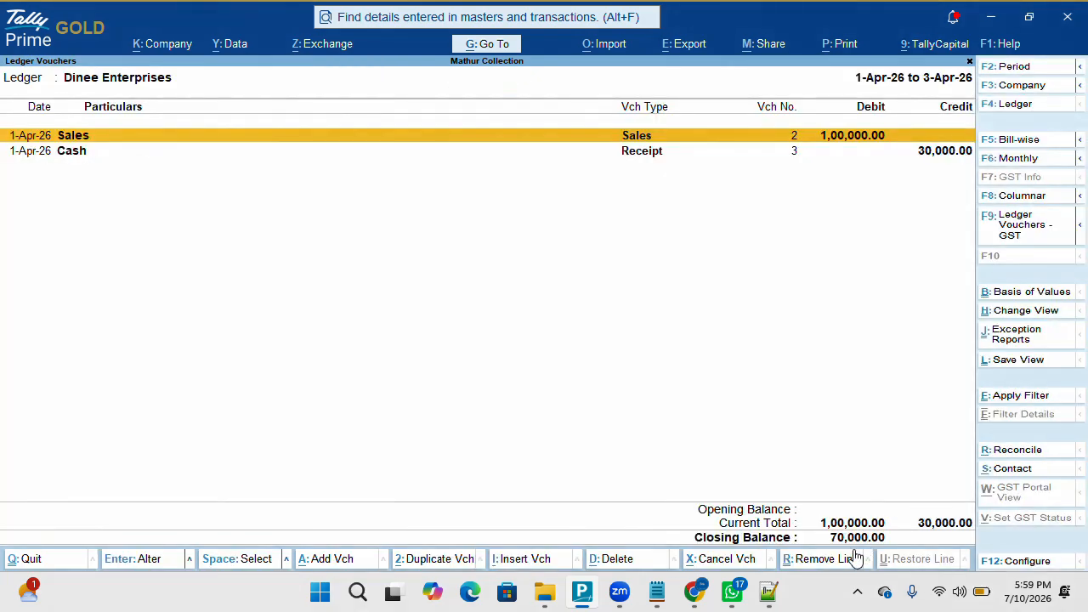
key("Escape")
key("Escape")
key("Escape")
key("Escape")
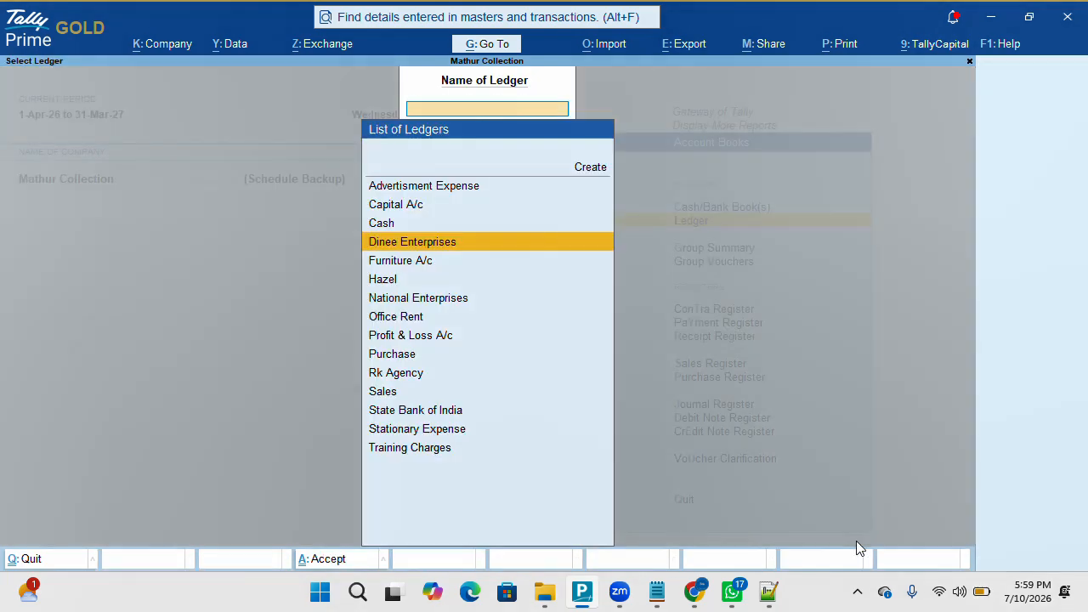
Step: Open the ledger-wise Outstandings report in the Statements of Accounts
key("Down")
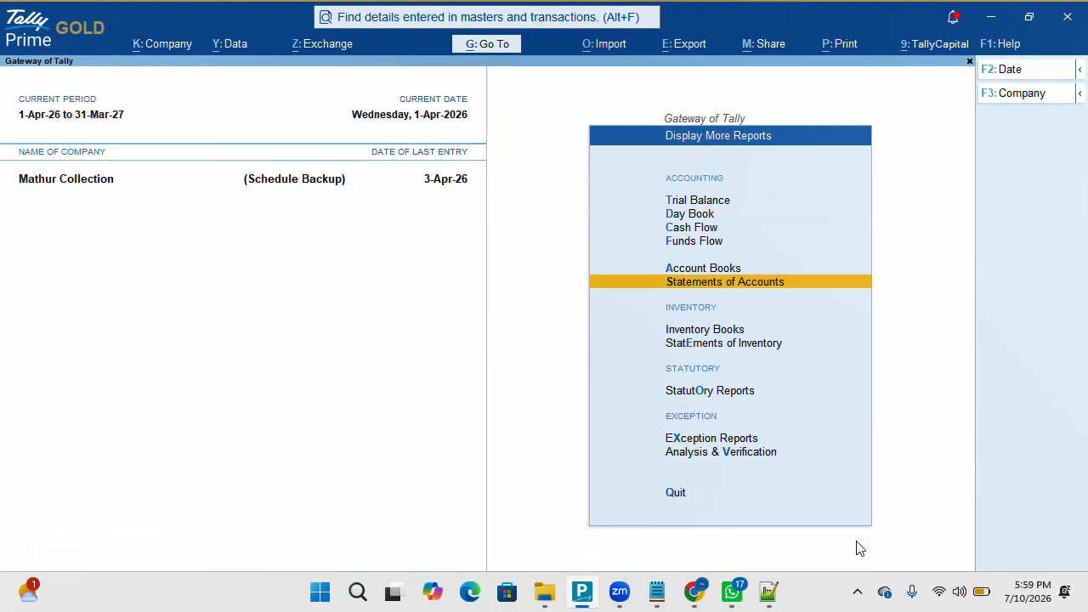
key("Return")
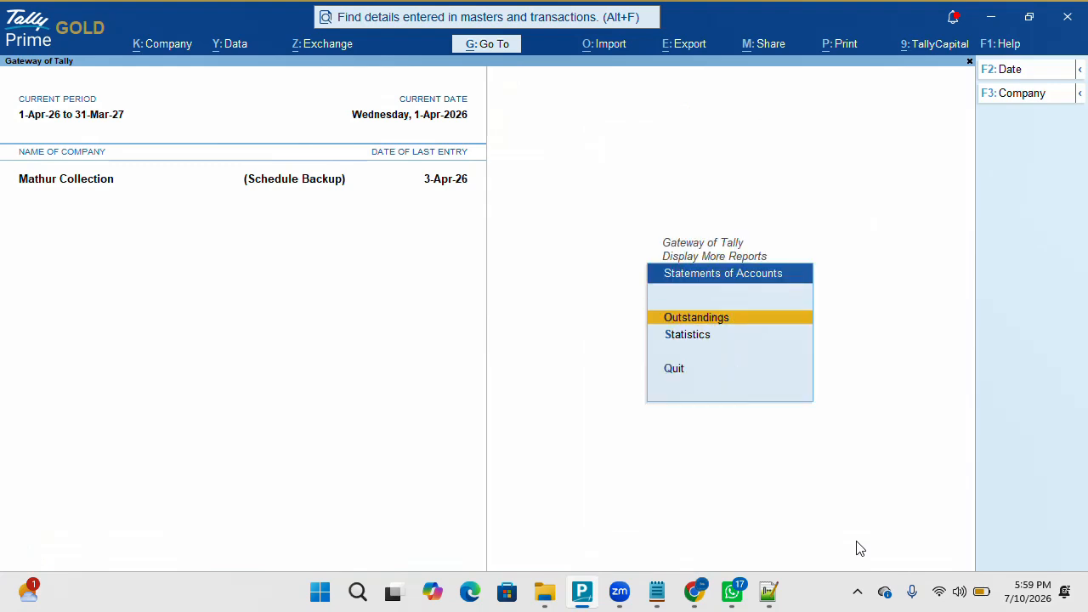
key("Return")
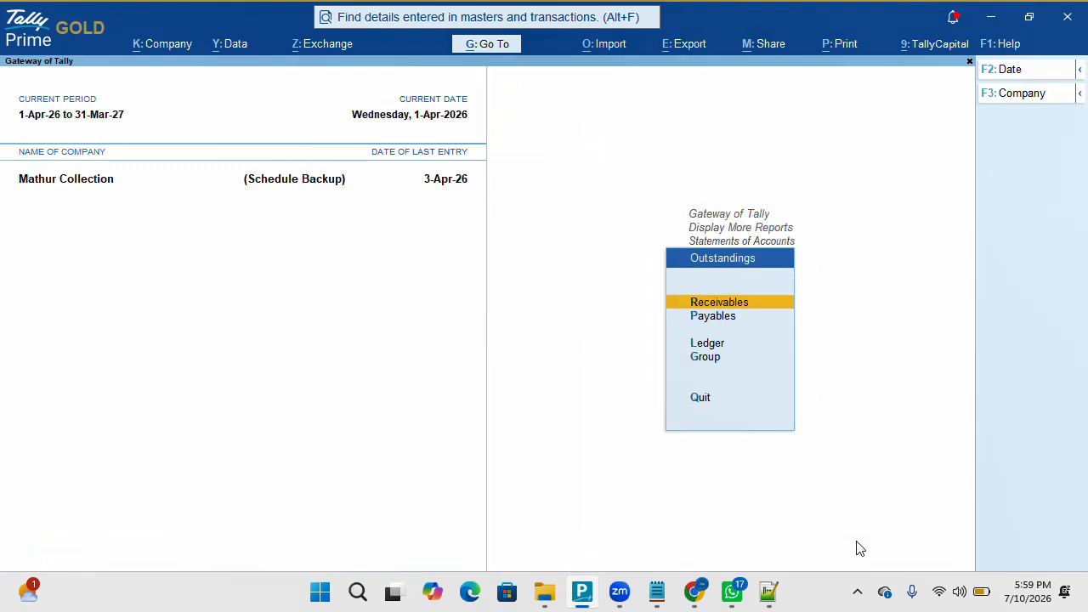
key("Down")
key("Down")
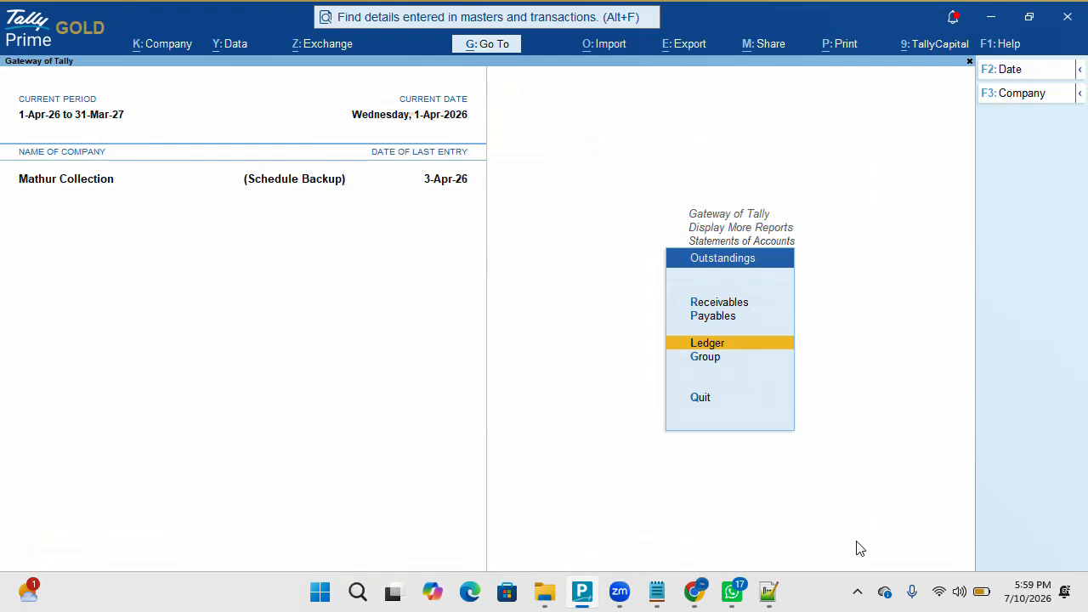
key("Return")
Step: Display the pending bills of Dinee Enterprises with the voucher details of bill 2, and leave the outstandings reports
key("Down")
key("Down")
key("Up")
key("Up")
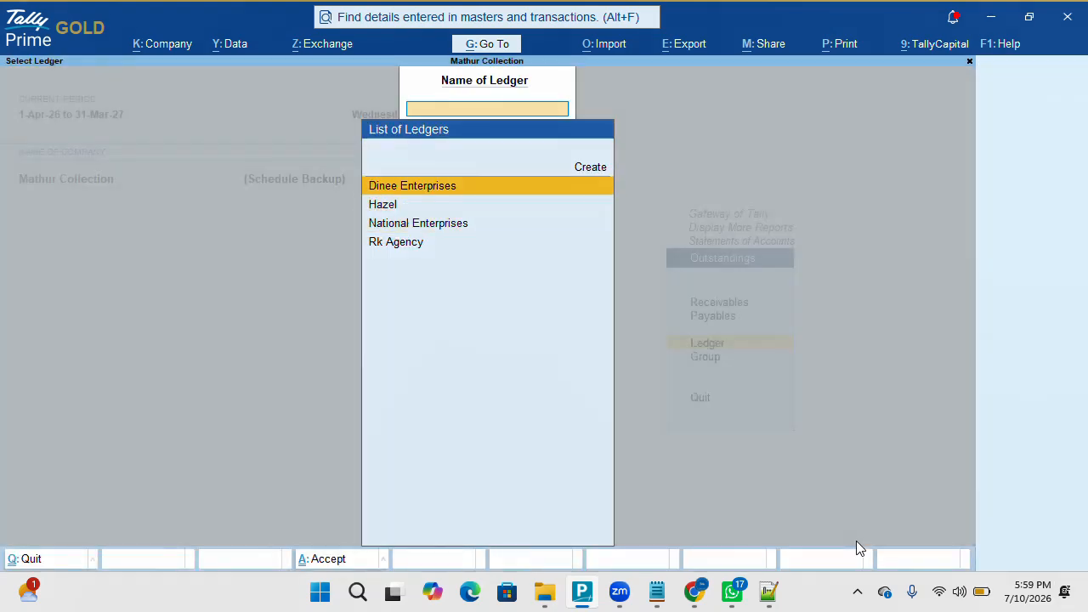
key("Return")
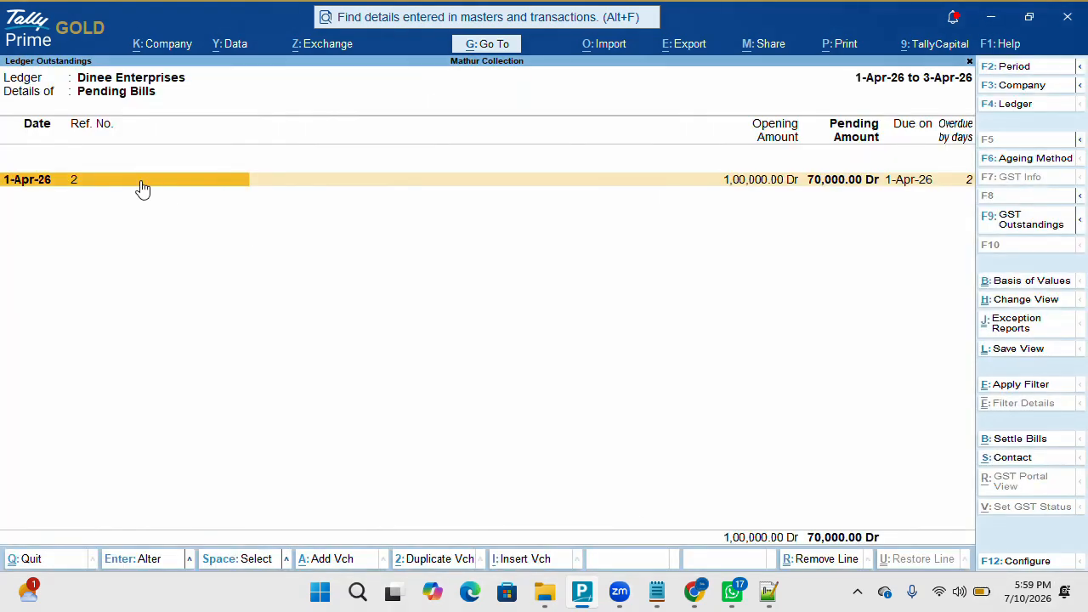
key("shift+Return")
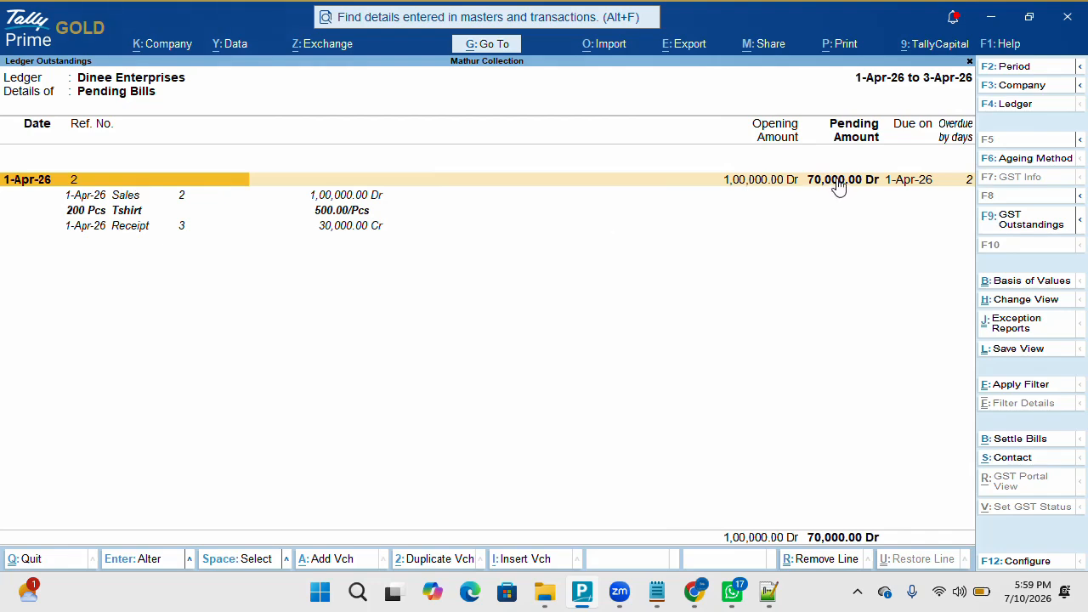
key("Escape")
key("Escape")
key("Escape")
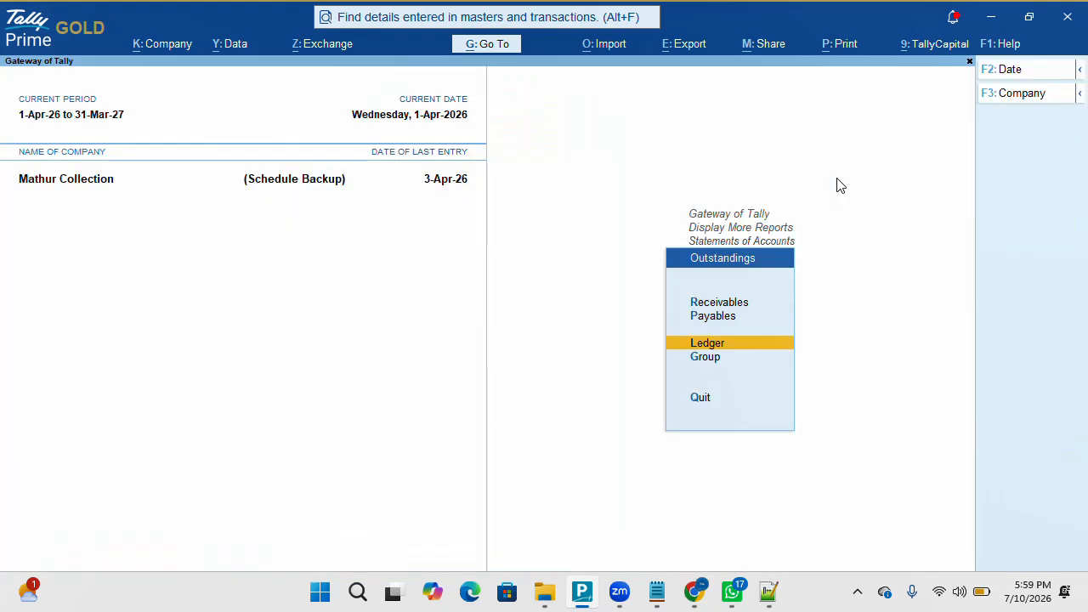
key("Escape")
key("Escape")
Step: Open the Dinee Enterprises receipt voucher from the Day Book for alteration
key("Up")
key("Up")
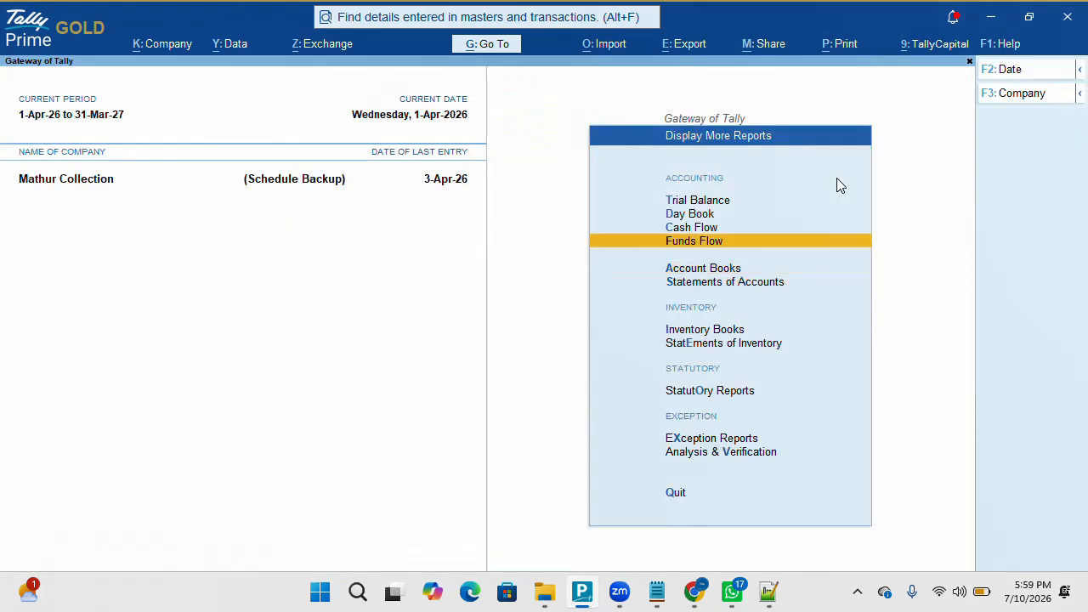
key("Up")
key("Up")
key("Return")
key("Down")
key("Down")
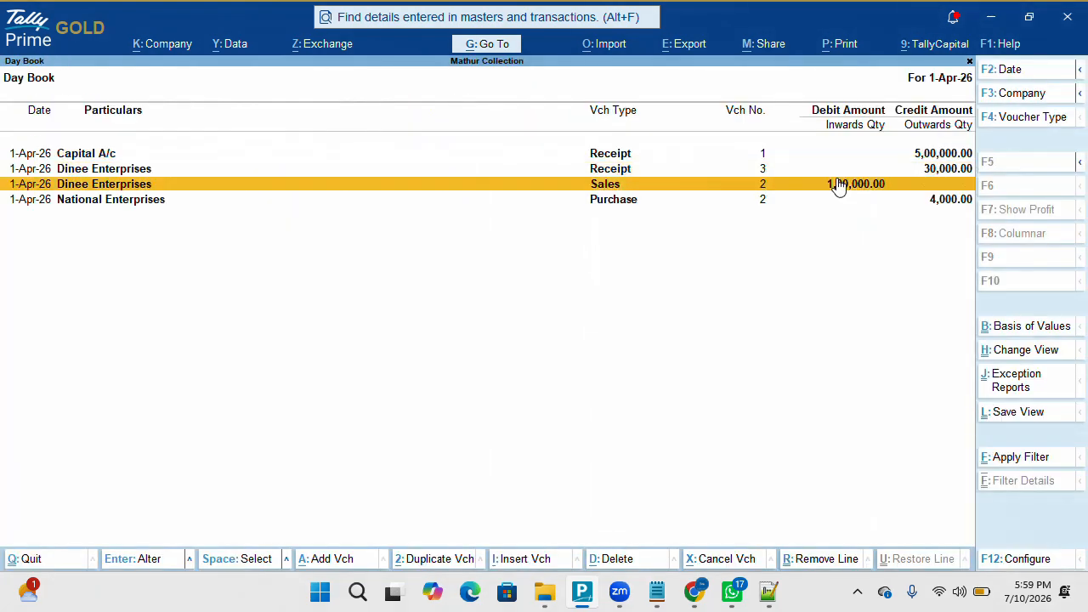
key("Up")
key("Return")
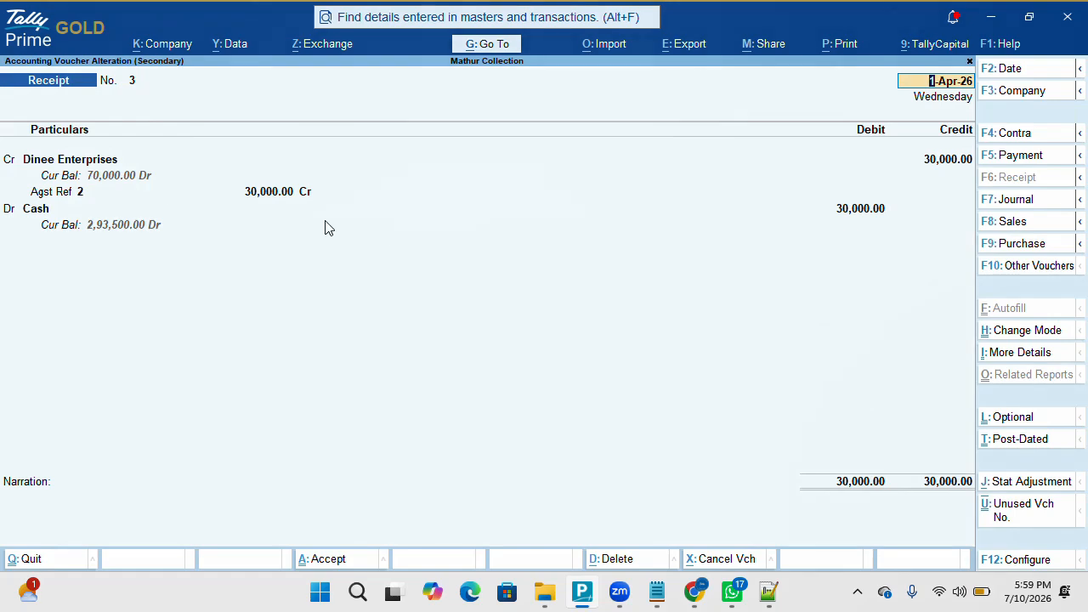
Step: Change the receipt's bill allocation from Agst Ref to On Account, save the voucher, and close the Day Book
left_click(67, 195)
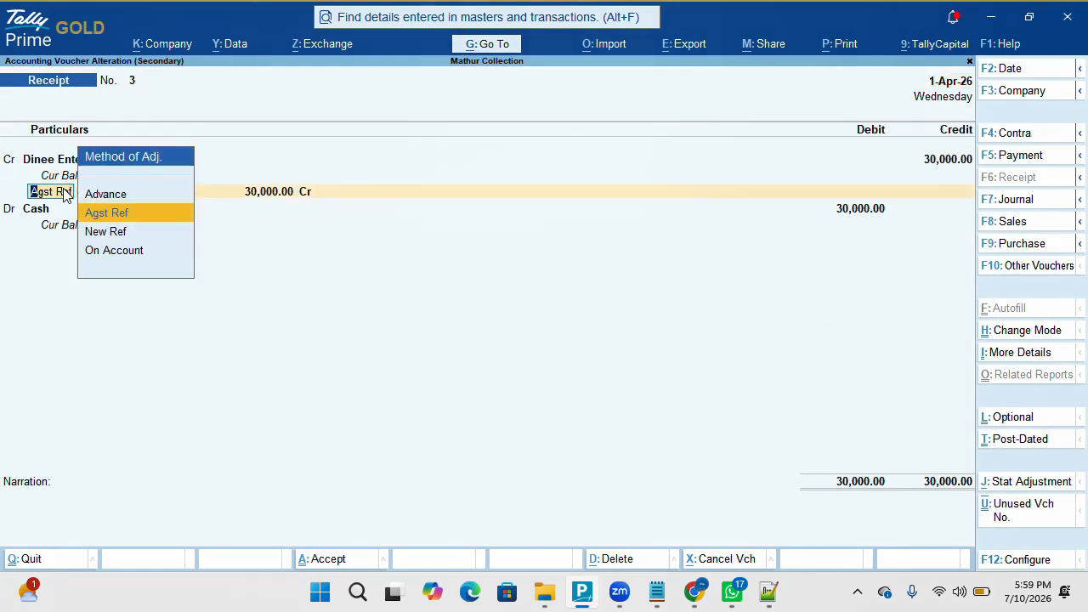
key("Down")
key("Down")
key("Return")
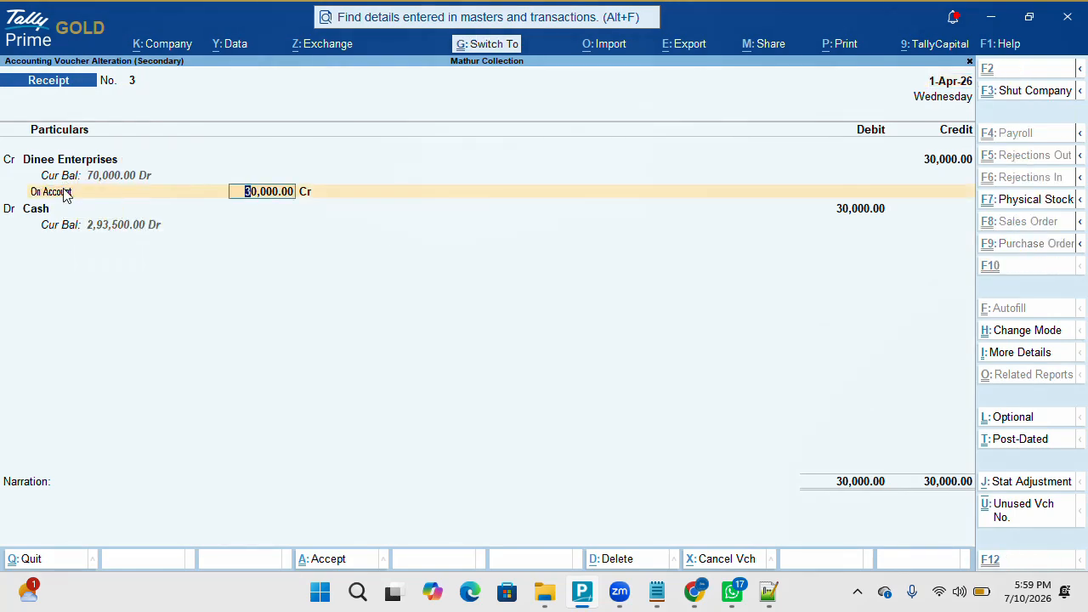
key("ctrl+a")
key("Escape")
Step: Open the Outstandings reports in the Statements of Accounts again
key("Down")
key("Down")
key("Down")
key("Down")
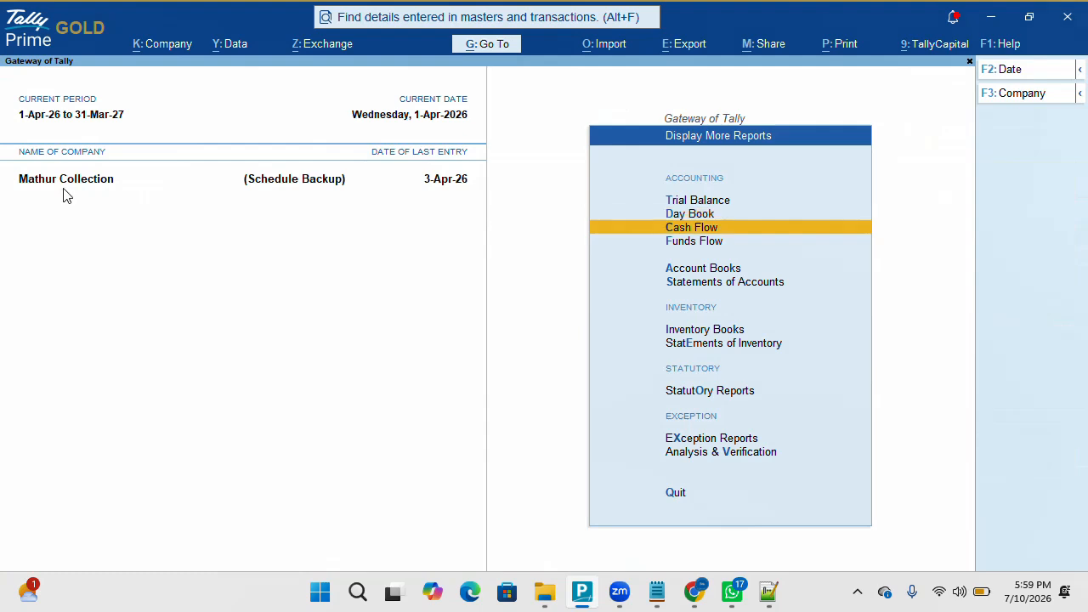
key("Return")
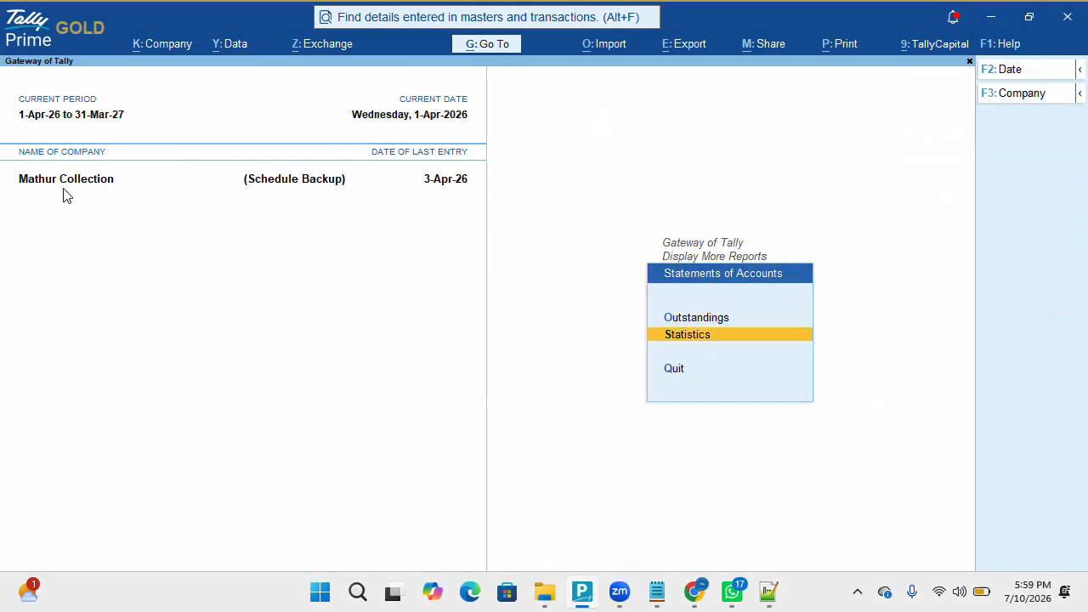
key("Up")
key("Return")
Step: Check the pending Dinee Enterprises bill in the Bills Receivable report and close the report
key("Down")
key("Down")
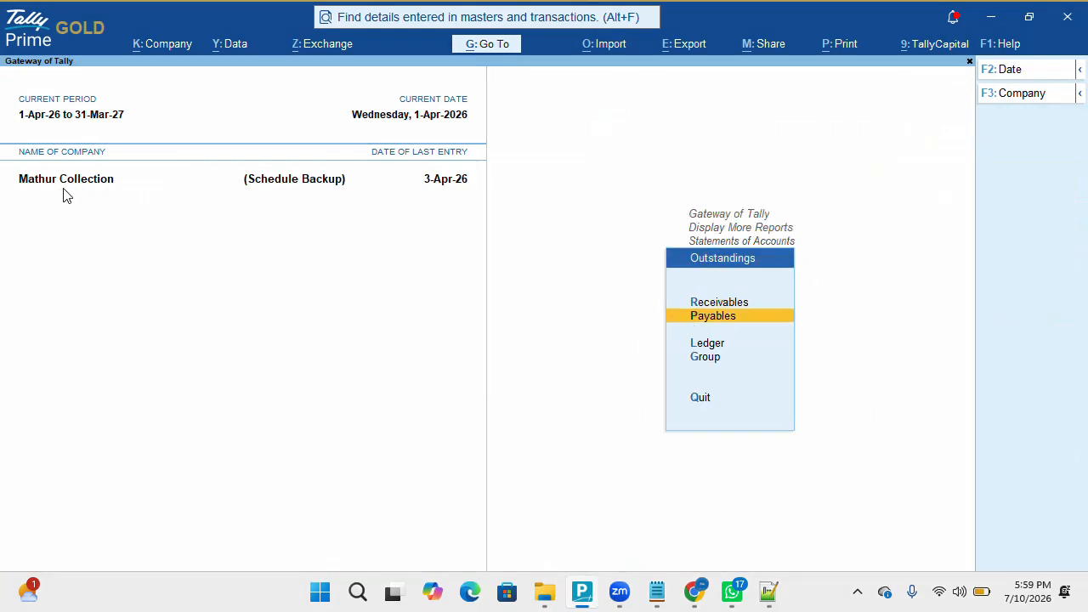
key("Up")
key("Up")
key("Return")
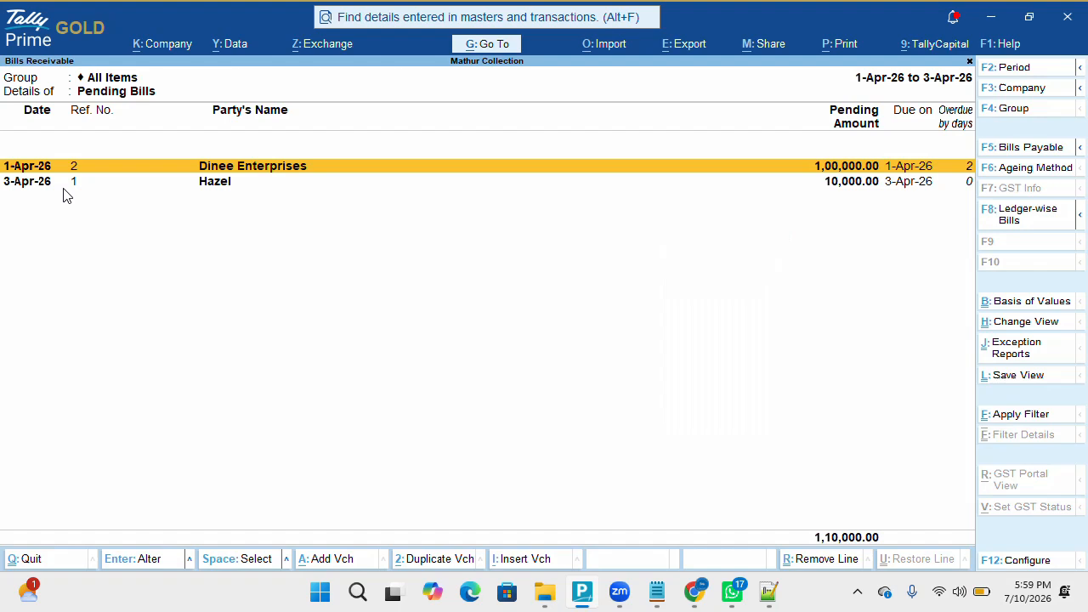
key("Down")
key("Up")
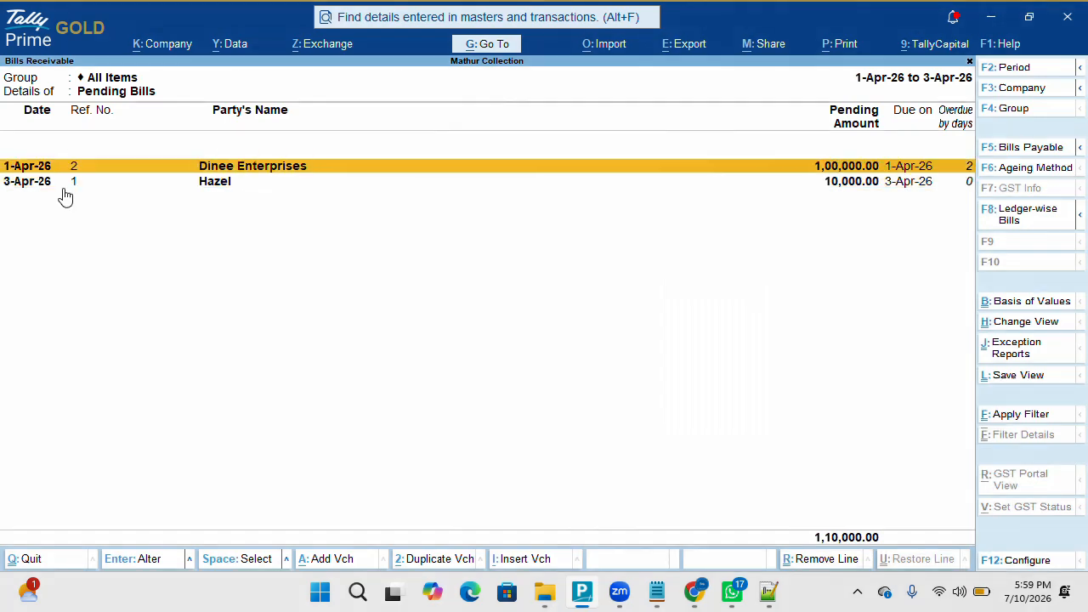
key("Escape")
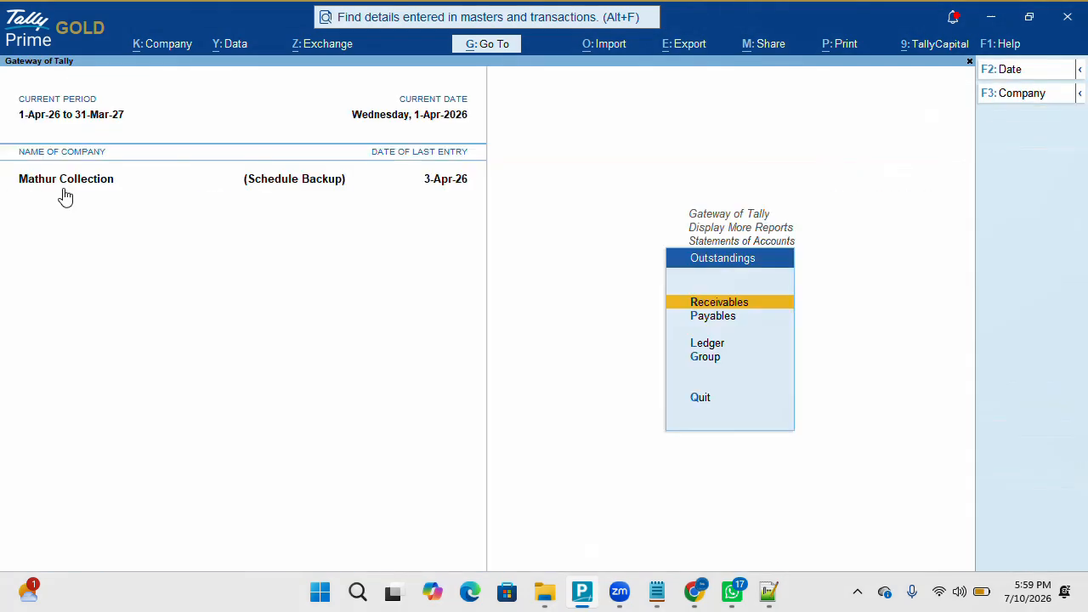
Step: Open the ledger outstandings report for Dinee Enterprises
key("Down")
key("Down")
key("Return")
key("Down")
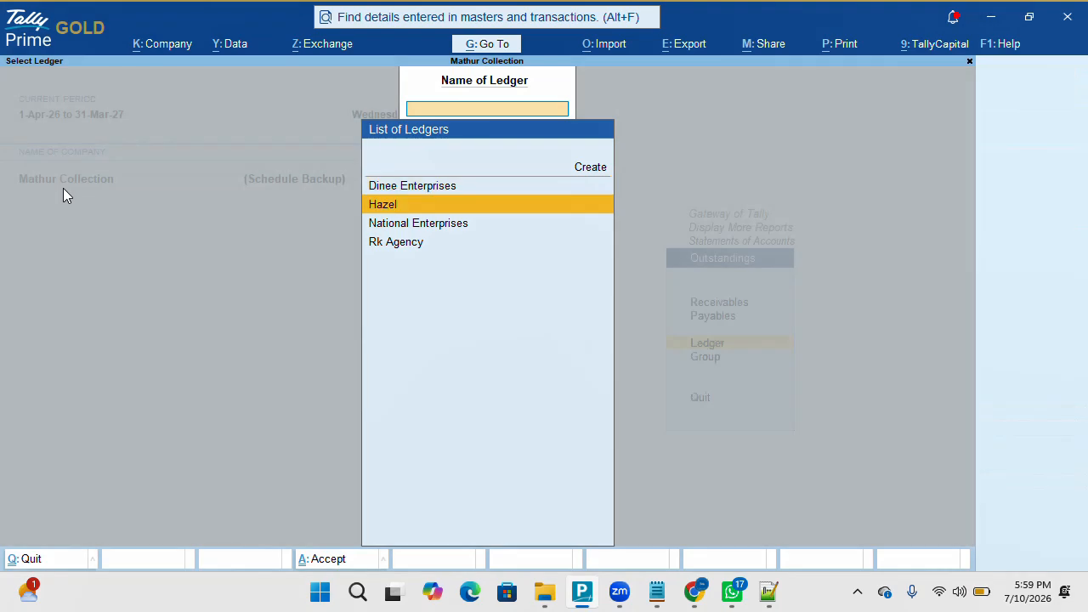
key("Up")
key("Return")
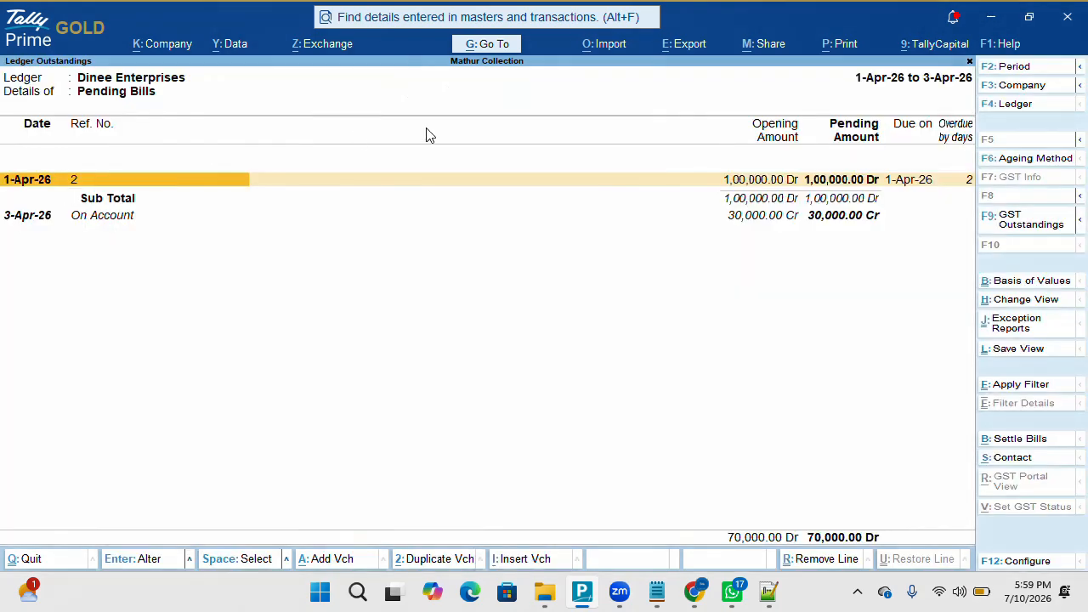
Step: Examine the pending bill and On Account entry of Dinee Enterprises in detail, and leave the Outstandings reports
key("alt+F5")
key("alt+F5")
key("Escape")
key("Escape")
key("Escape")
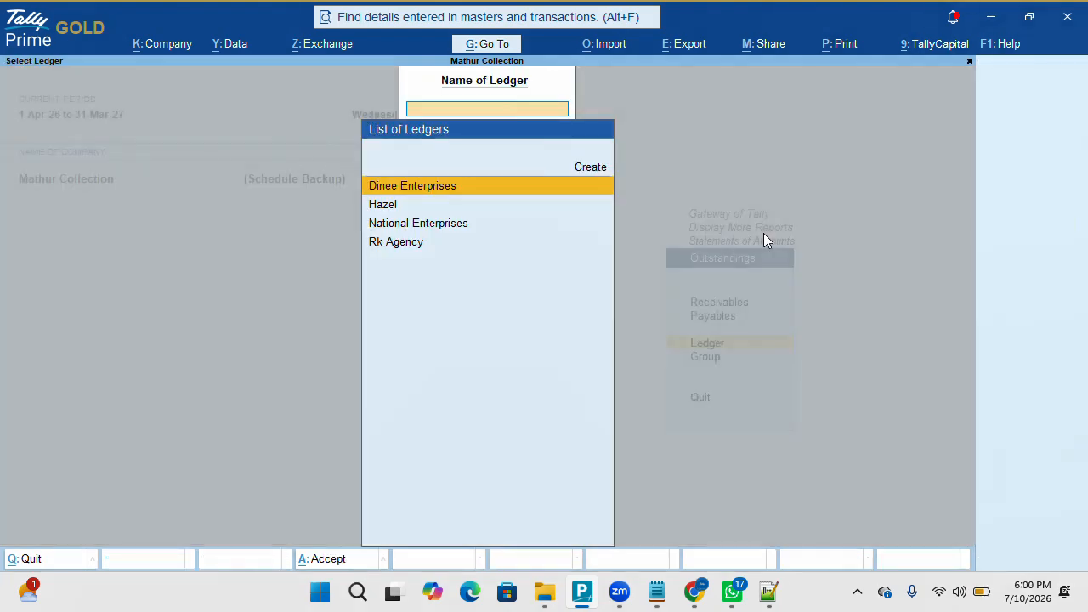
key("Escape")
Step: Review the Dinee Enterprises ledger vouchers and closing balance through the Account Books, and return to the additional reports list
key("Up")
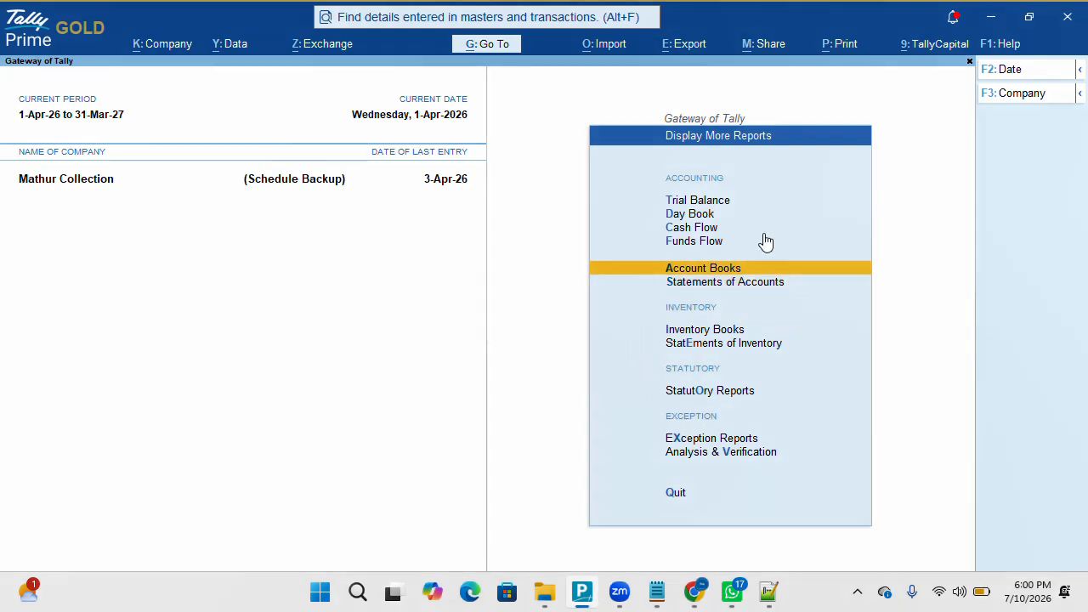
key("Return")
key("Down")
key("Return")
key("Down")
key("Down")
key("Down")
key("Down")
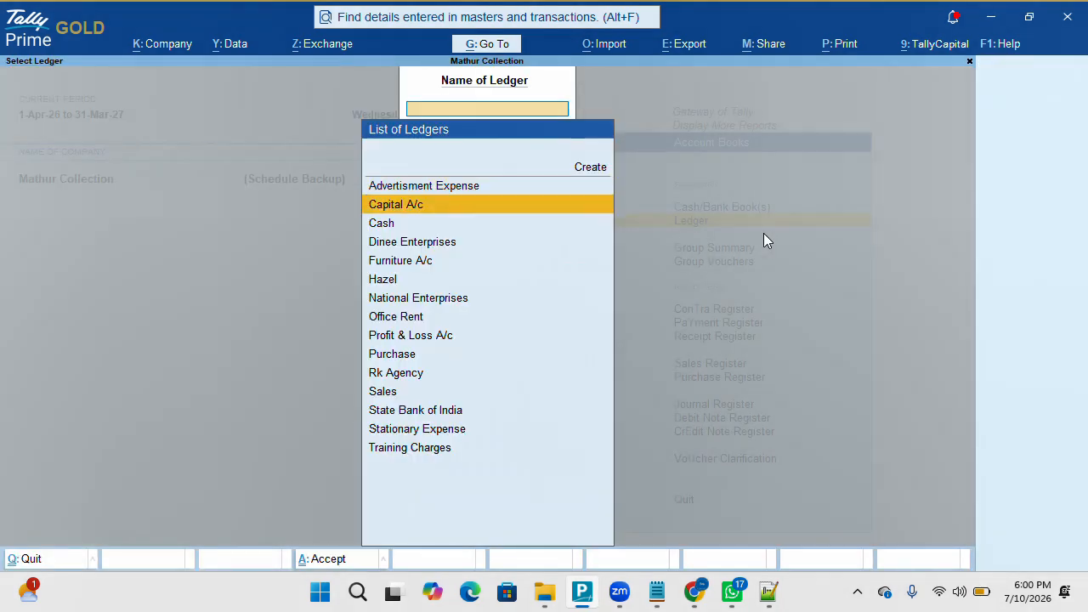
key("Up")
key("Return")
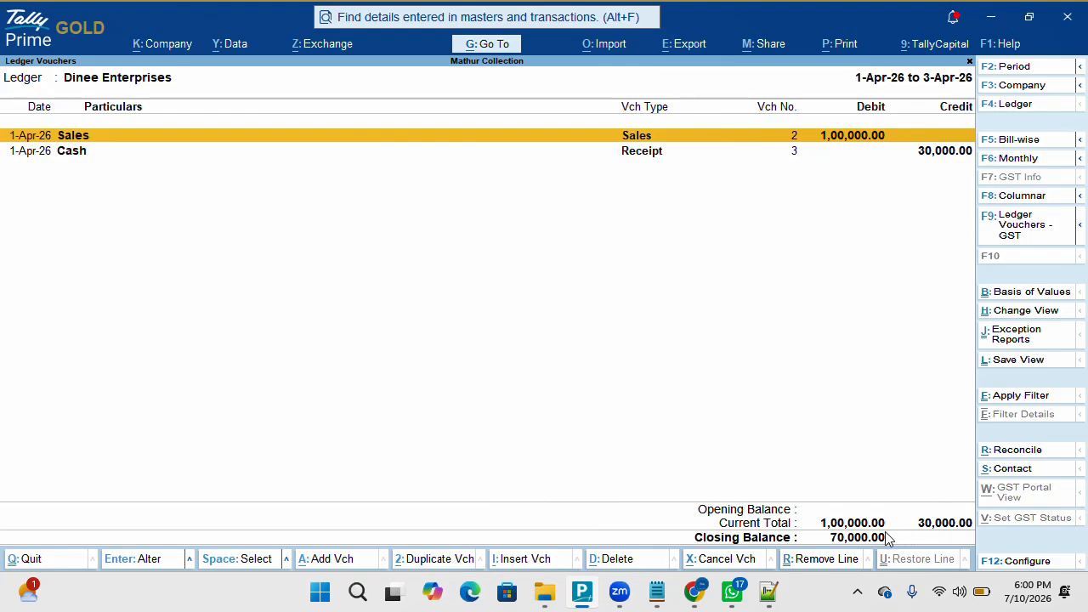
key("Escape")
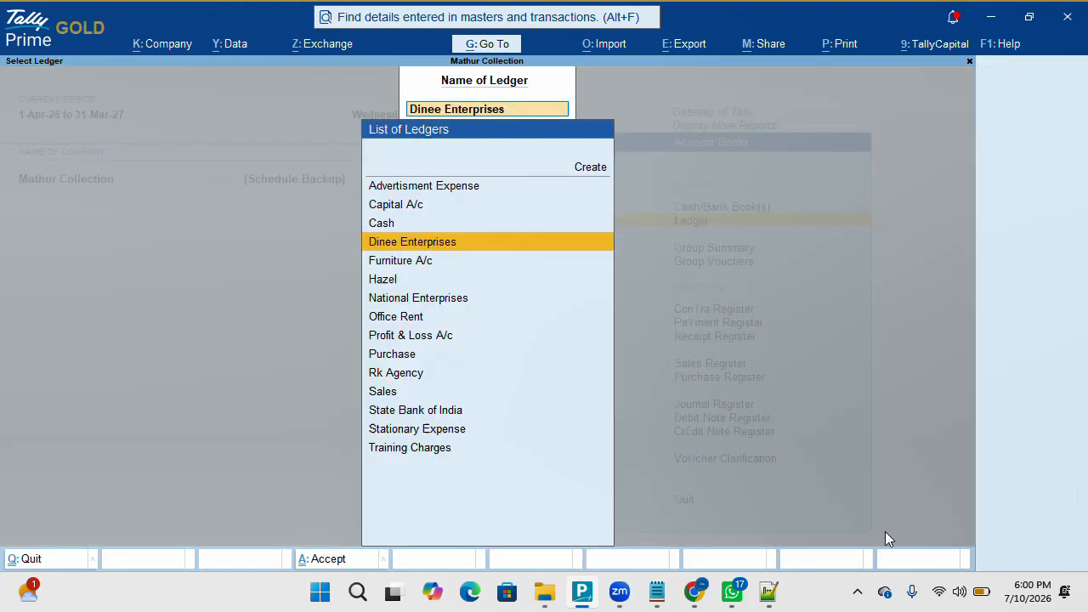
key("Escape")
key("Escape")
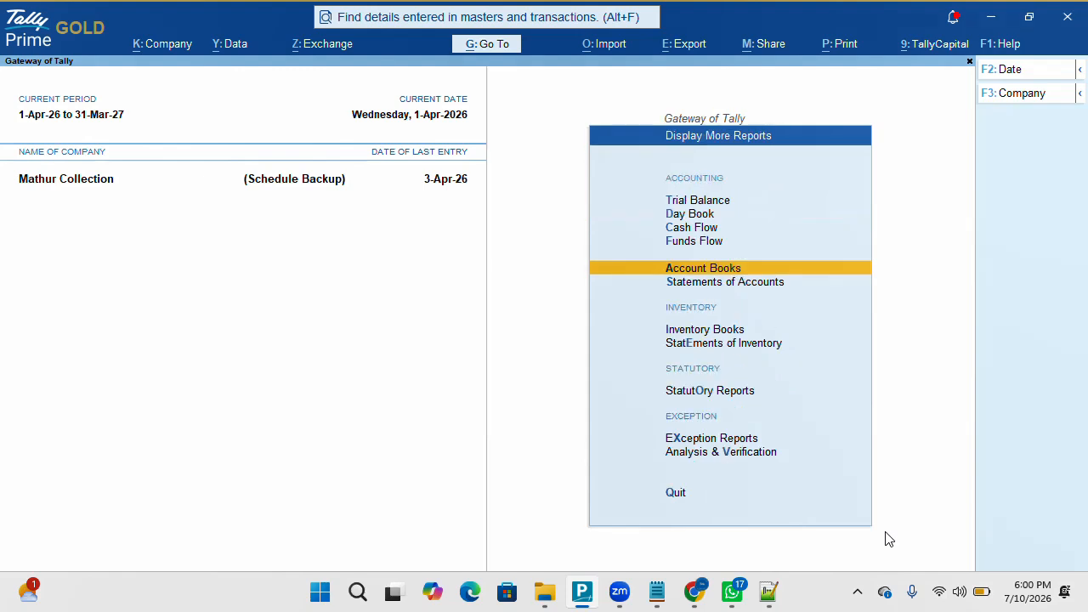
Step: Open the Dinee Enterprises receipt voucher from the Day Book for alteration again
key("Up")
key("Up")
key("Up")
key("Return")
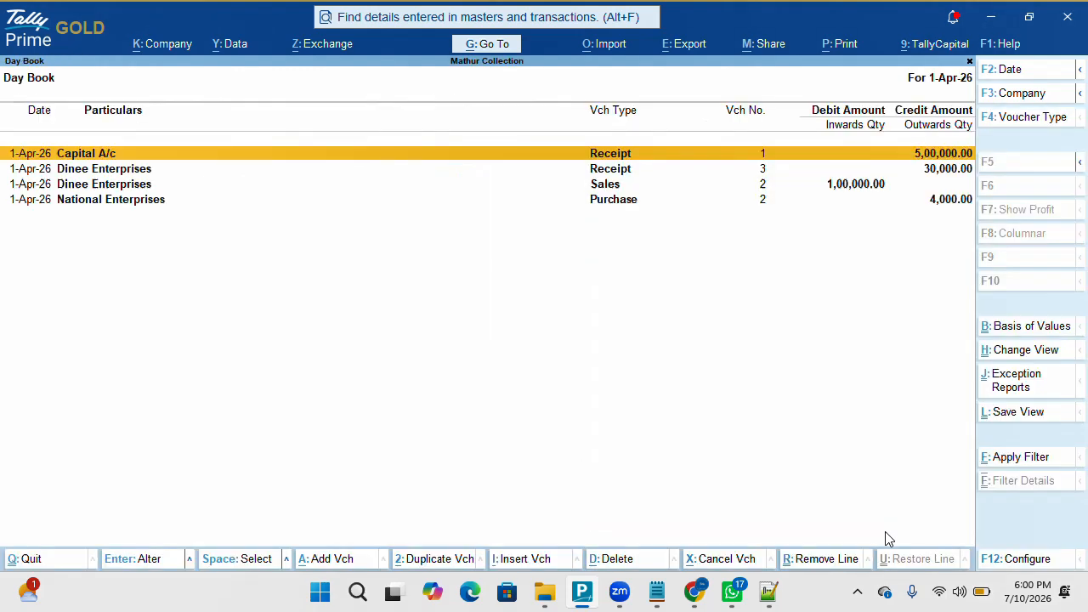
key("Down")
key("Return")
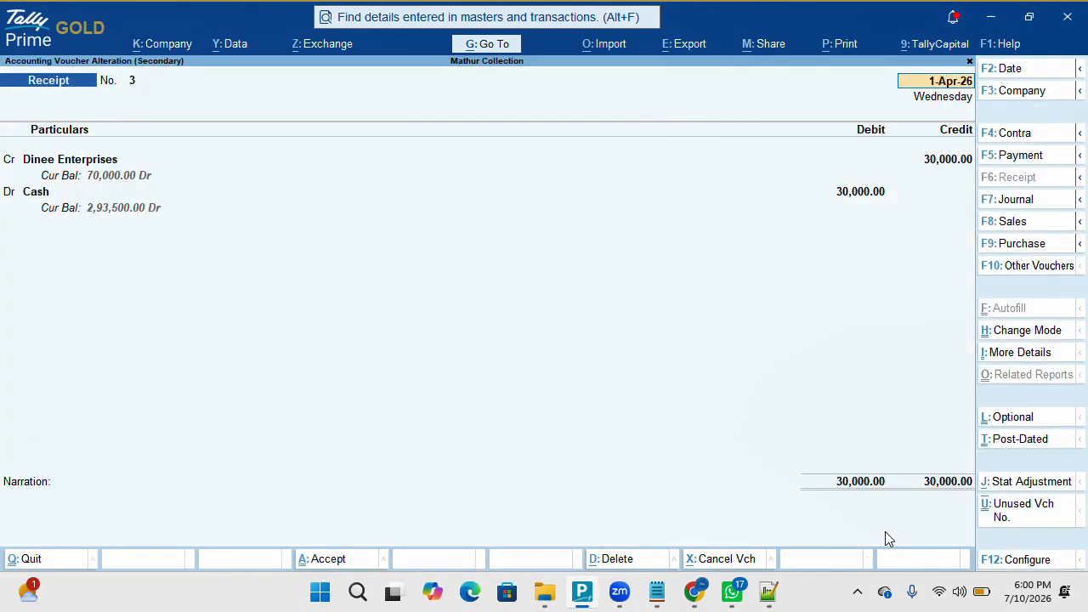
Step: Change the receipt's bill allocation from On Account to Agst Ref against bill 2 for 30,000
double_click(143, 165)
key("Up")
key("Up")
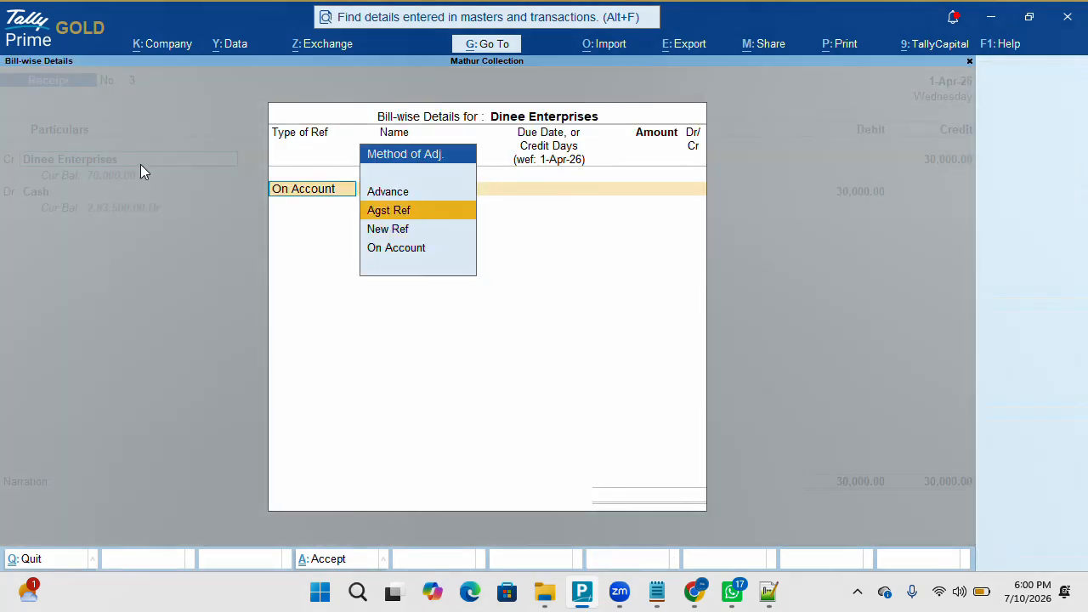
key("Return")
key("Return")
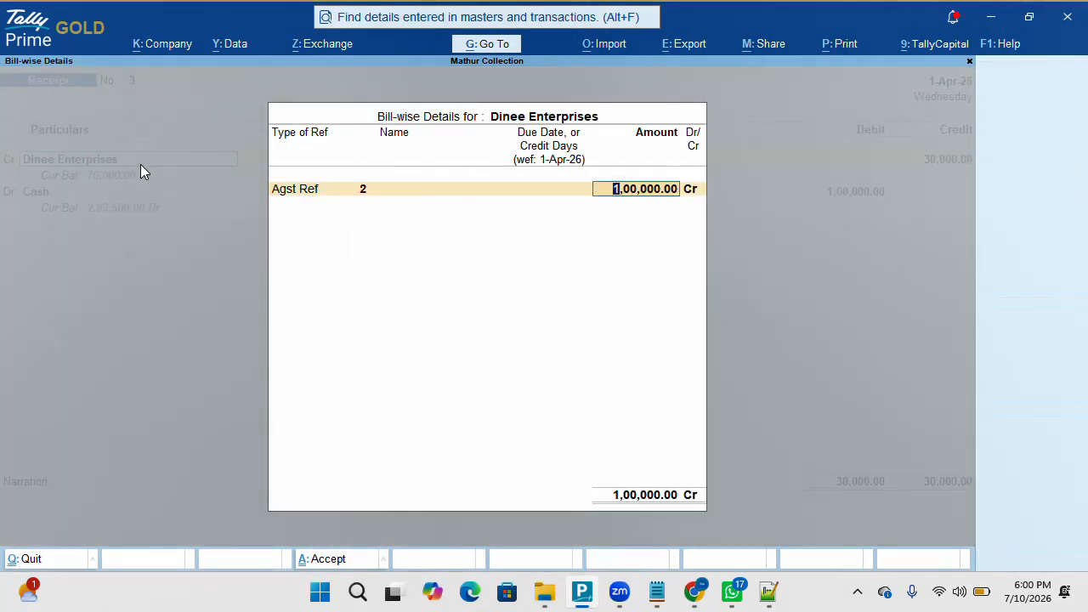
type("30,0")
type("00")
key("Return")
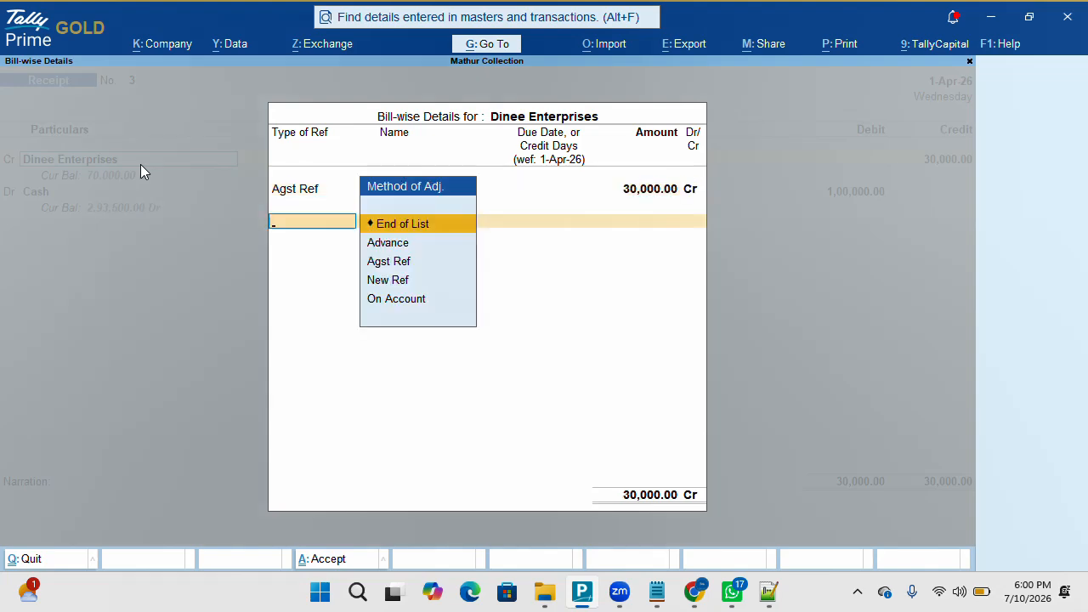
Step: Finish the bill-wise details, save the altered receipt voucher, and close the Day Book
key("Return")
key("ctrl+a")
key("Escape")
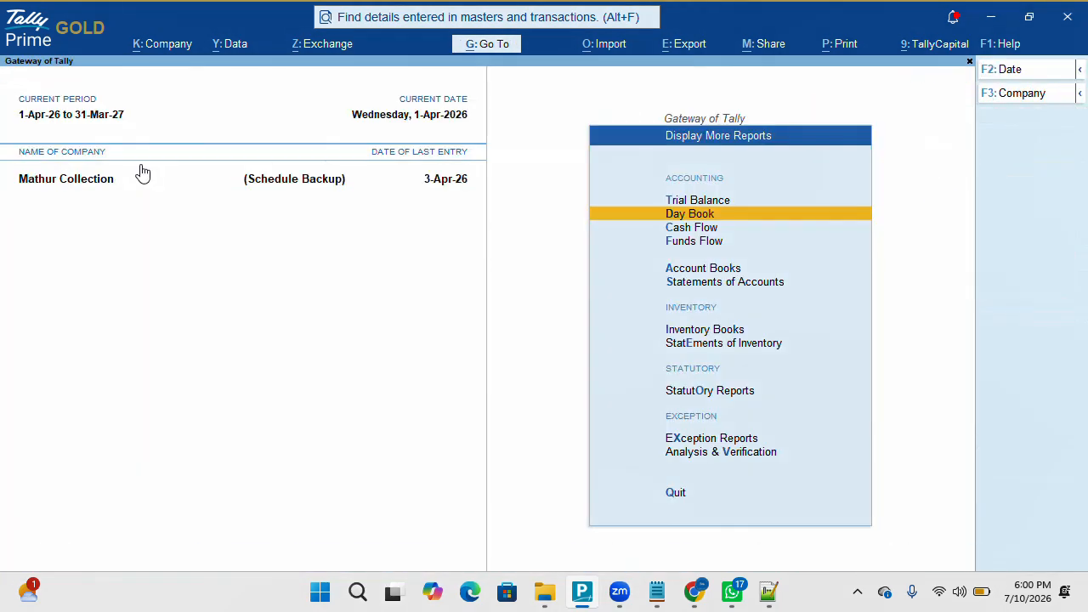